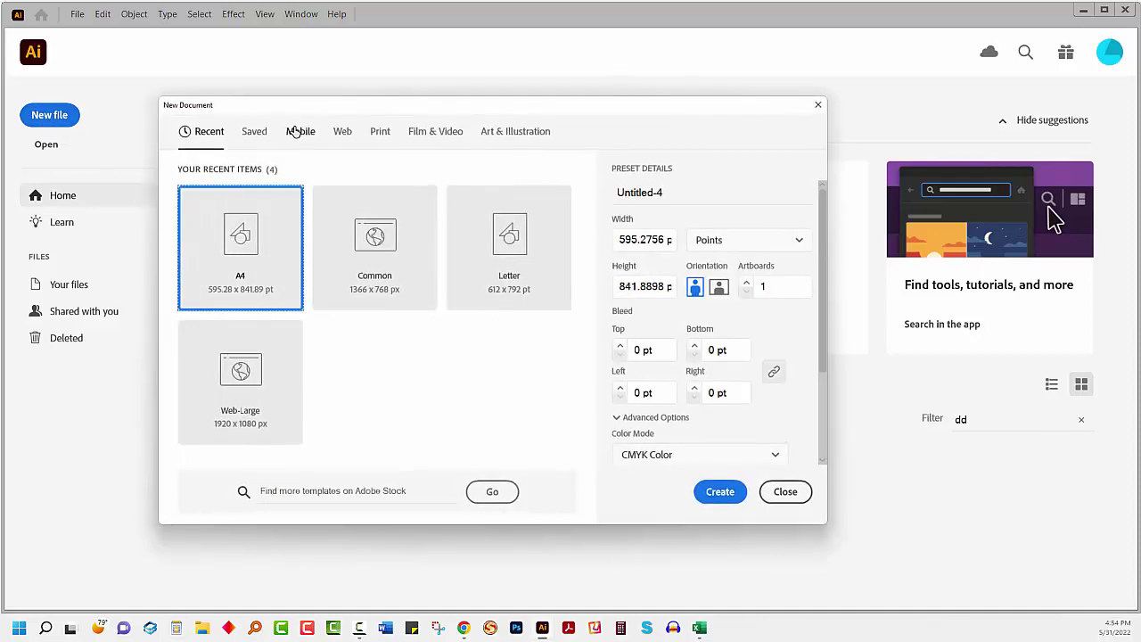
# - Browse the Mobile, Web and Print presets, then create a 1280 x 1024 Art & Illustration document
pyautogui.click(303, 134)
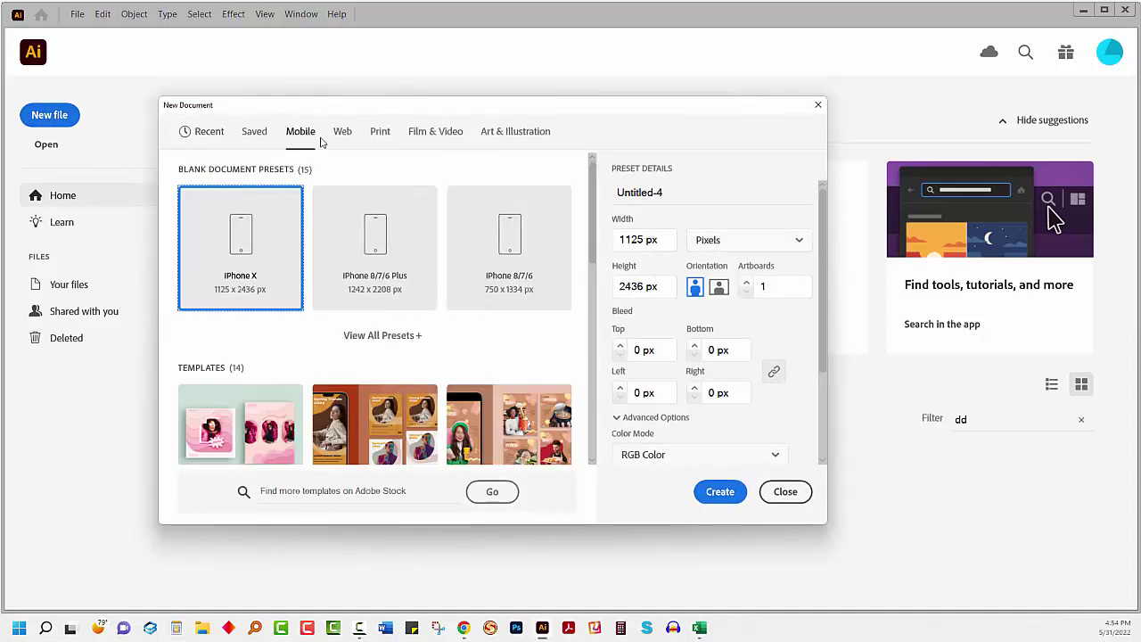
pyautogui.click(343, 135)
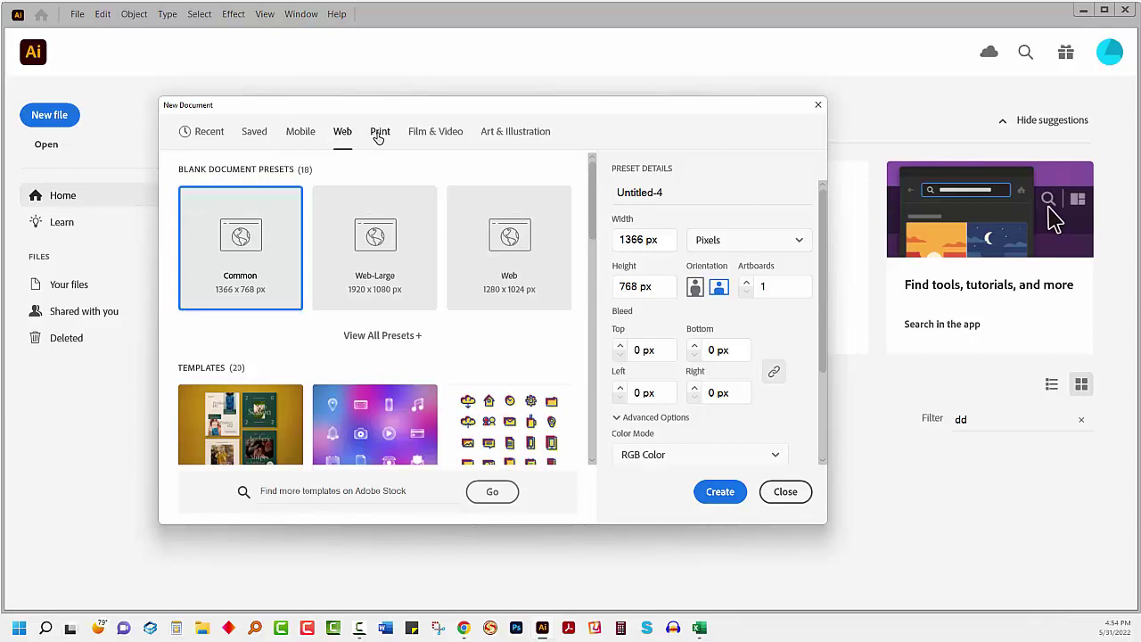
pyautogui.click(377, 136)
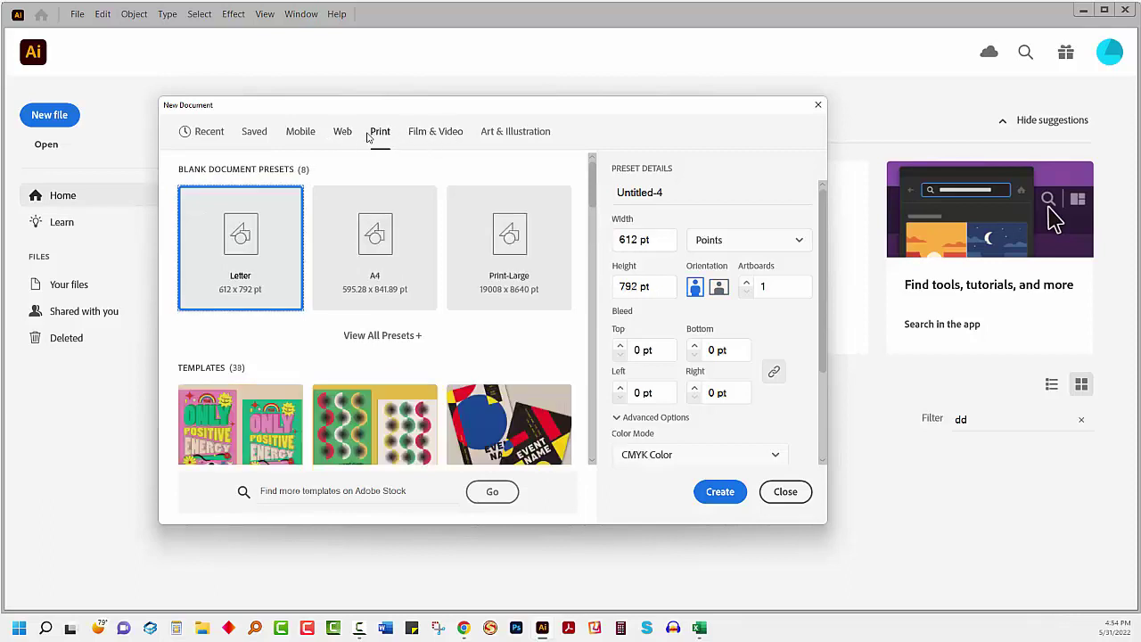
pyautogui.click(502, 139)
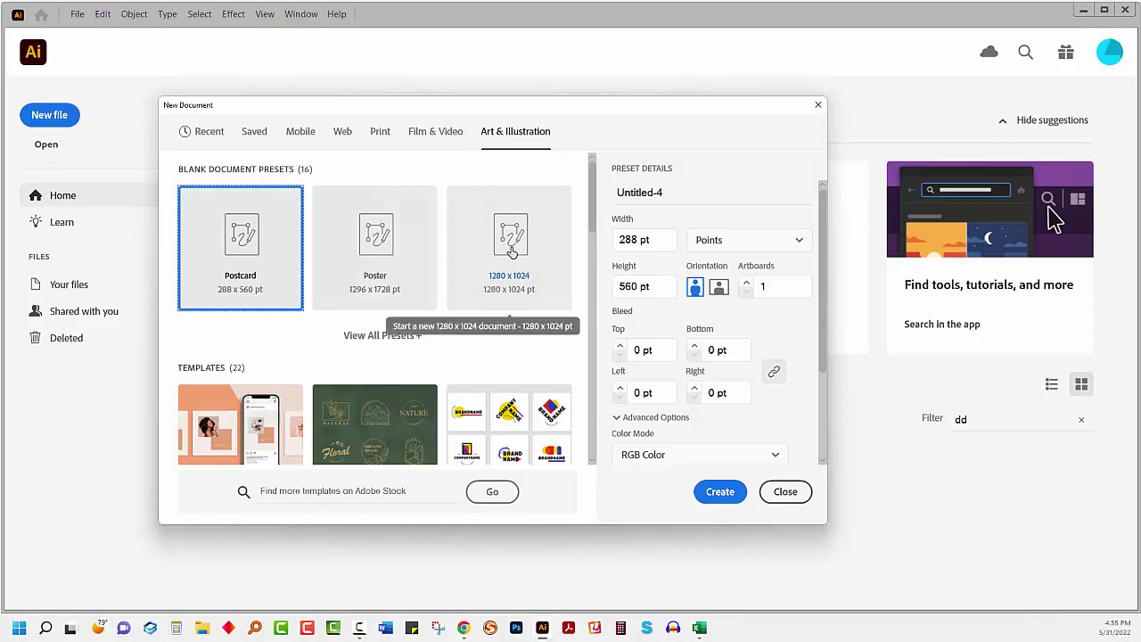
pyautogui.doubleClick(503, 249)
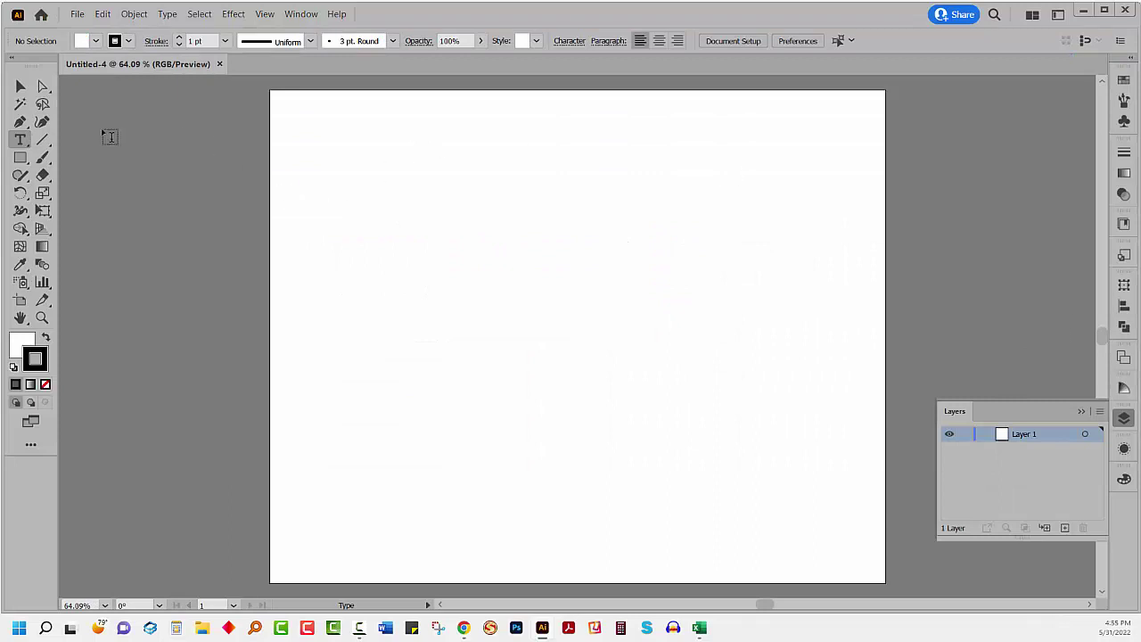
# - Add Lorem ipsum placeholder text to check the default type, then close Untitled-4 without saving
pyautogui.click(327, 256)
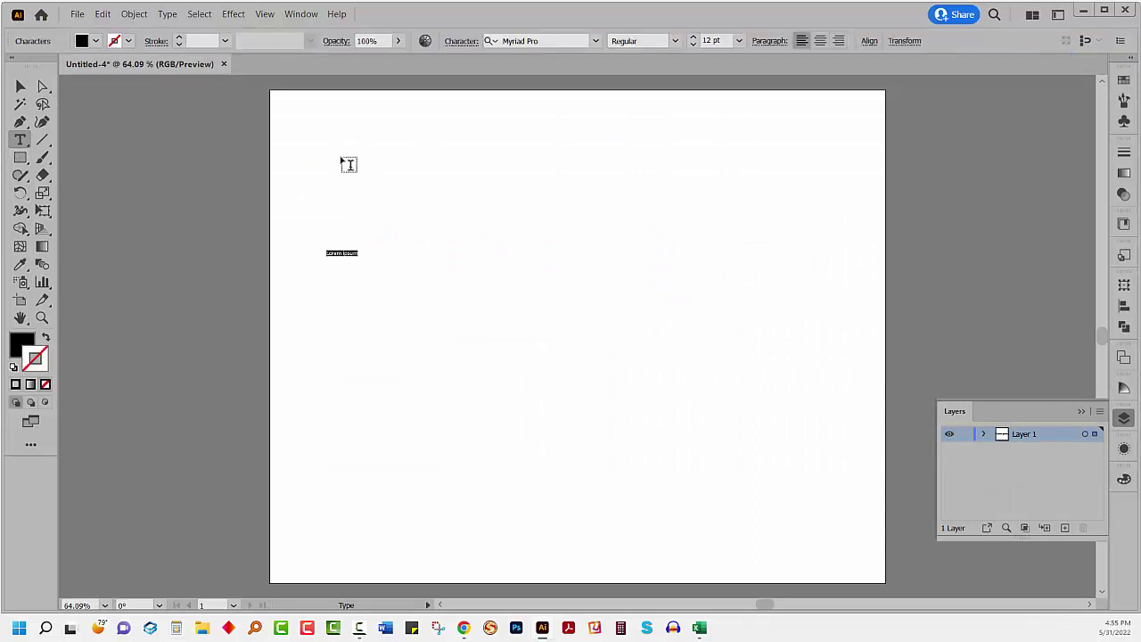
pyautogui.click(225, 65)
pyautogui.click(645, 335)
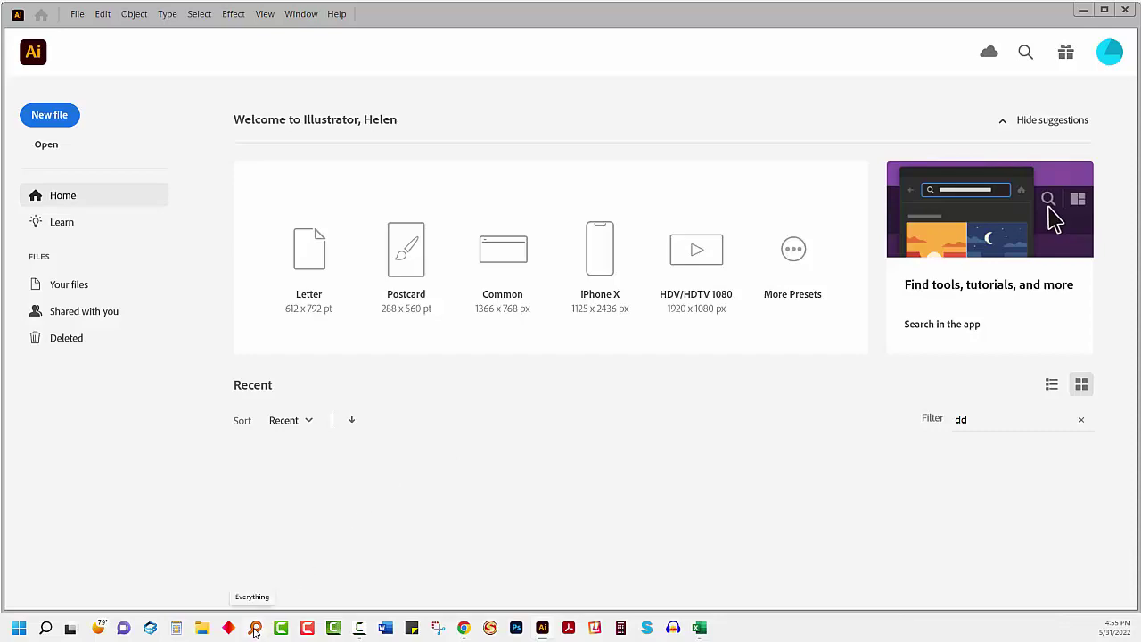
# - Search Everything for 'new document profiles' and select the Illustrator 26 Settings profiles folder
pyautogui.click(255, 630)
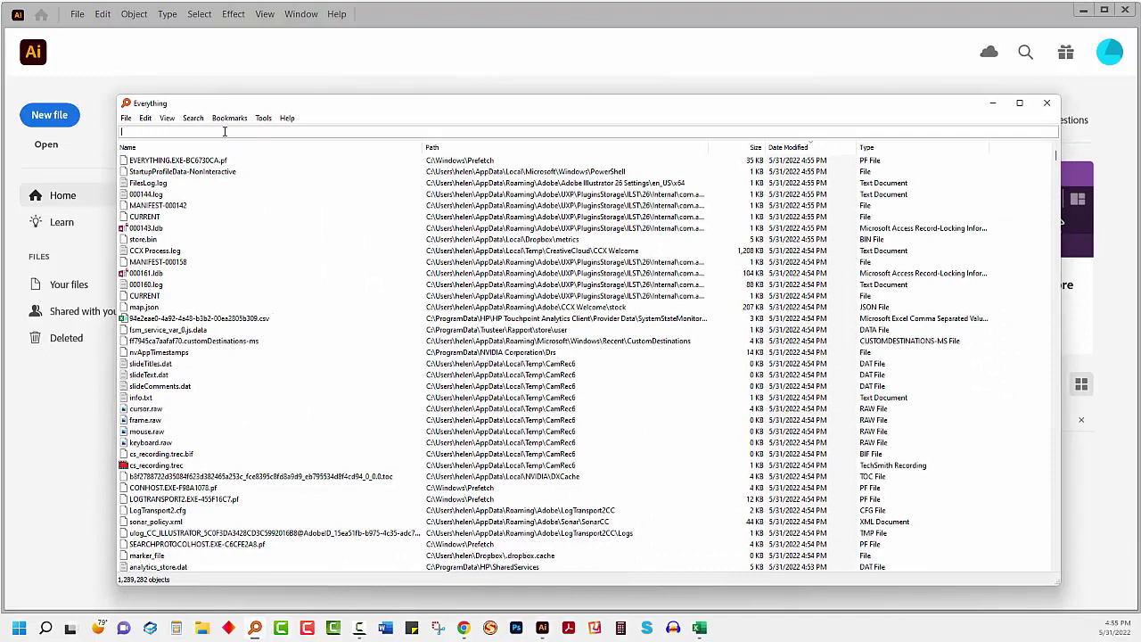
pyautogui.write('new')
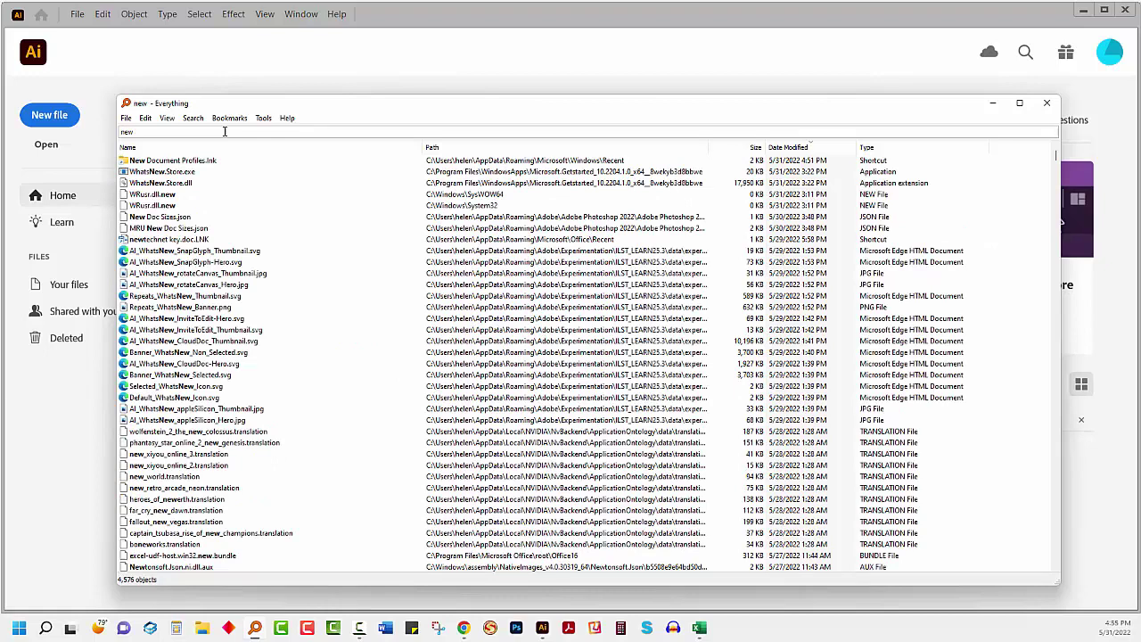
pyautogui.write('doc')
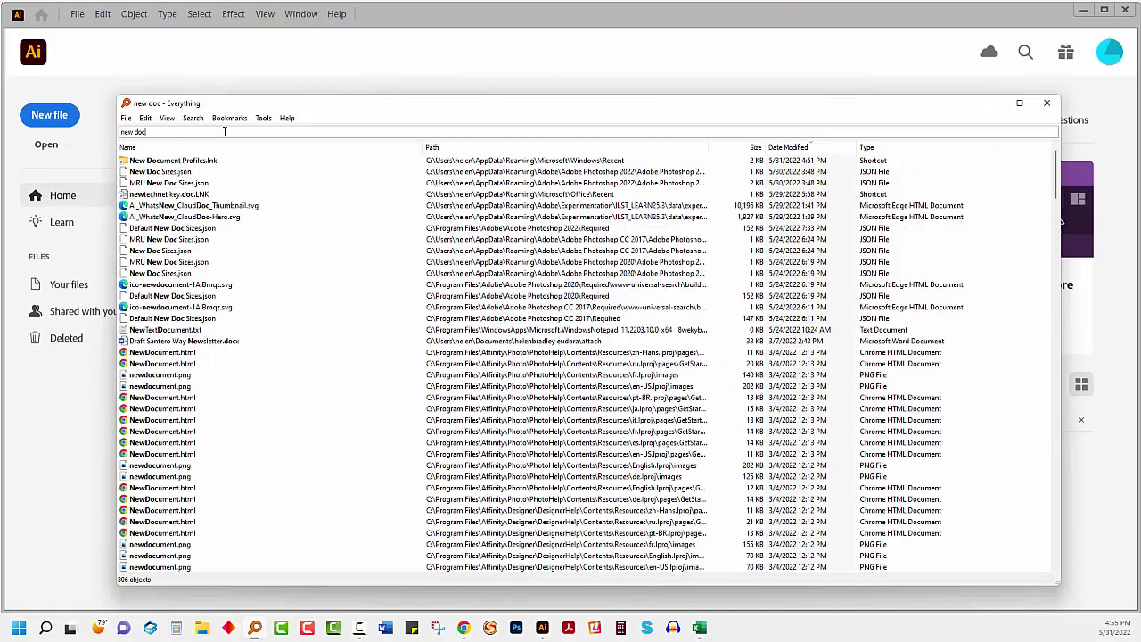
pyautogui.write('ument profiles')
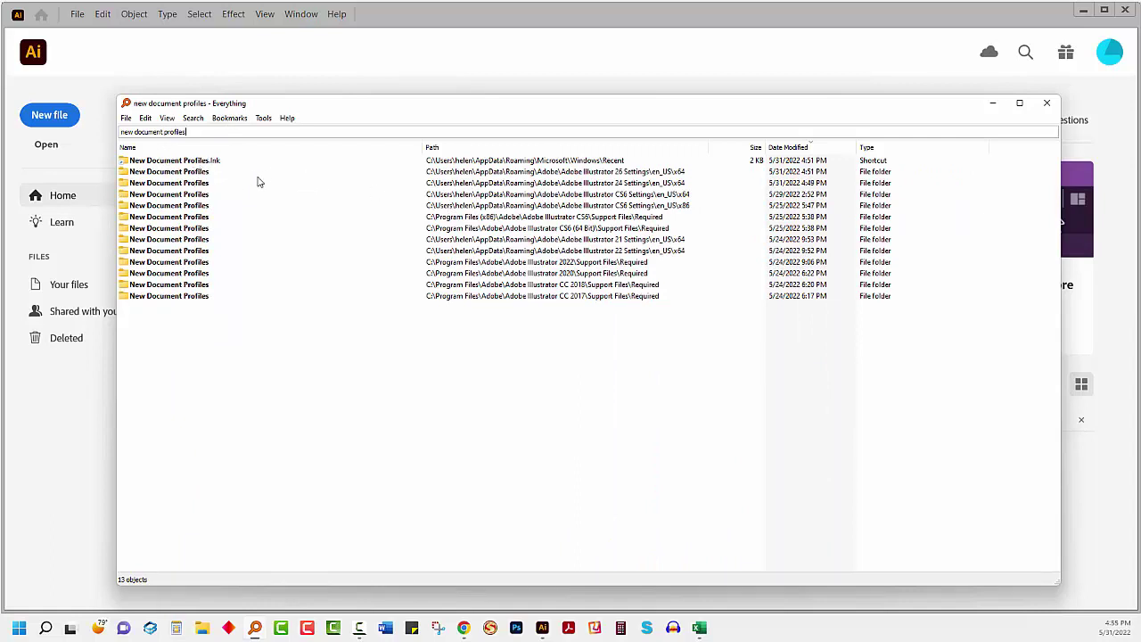
pyautogui.press('Tab')
pyautogui.click(197, 173)
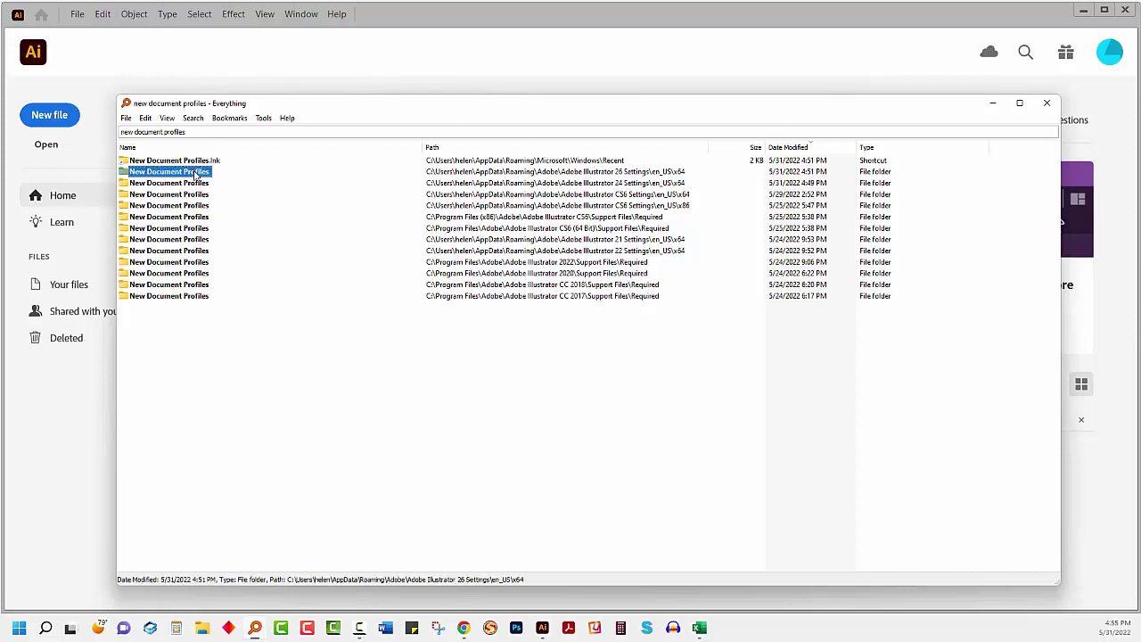
# - Copy the Illustrator 26 New Document Profiles folder's full path, then close Everything
pyautogui.rightClick(196, 174)
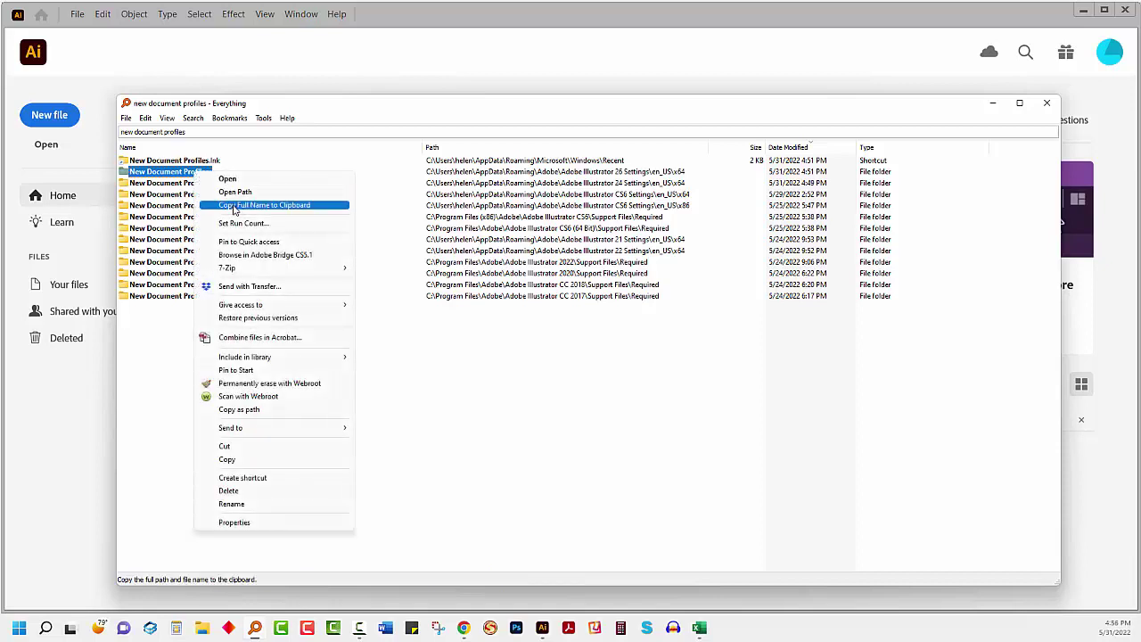
pyautogui.click(234, 208)
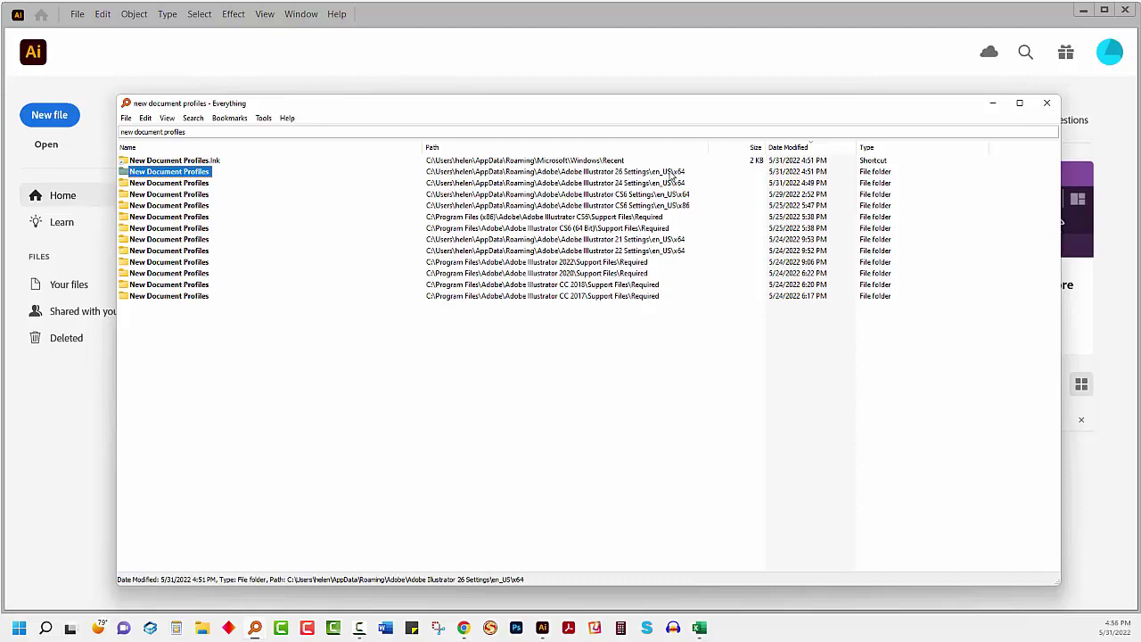
pyautogui.click(1047, 102)
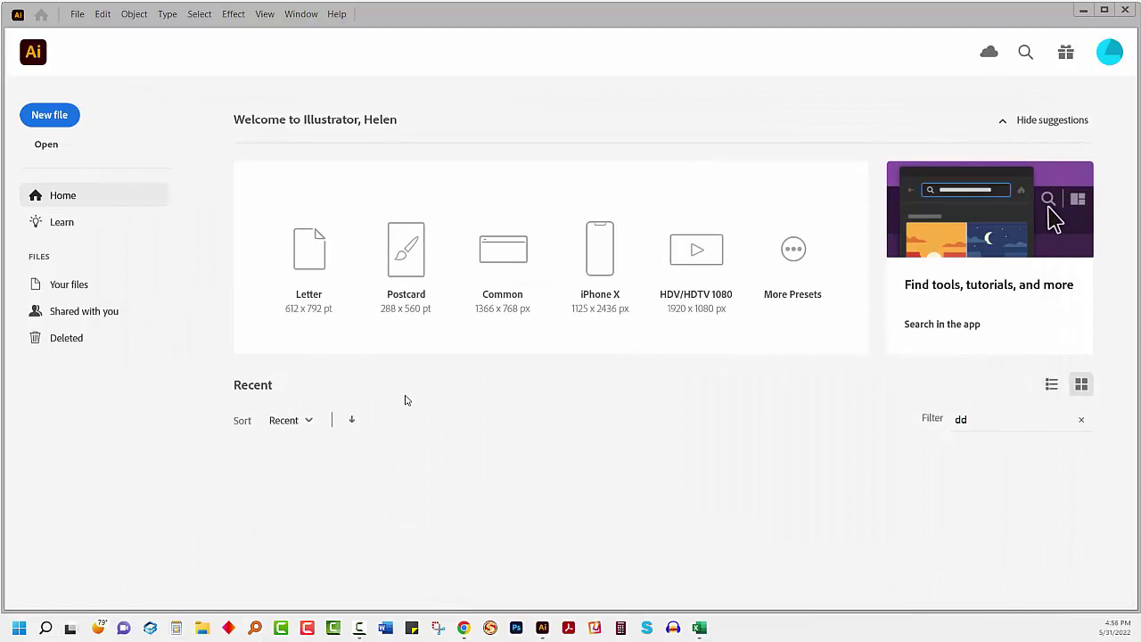
# - Go to the pasted New Document Profiles path in the Open dialog and open Art & Illustration.ai
pyautogui.click(44, 145)
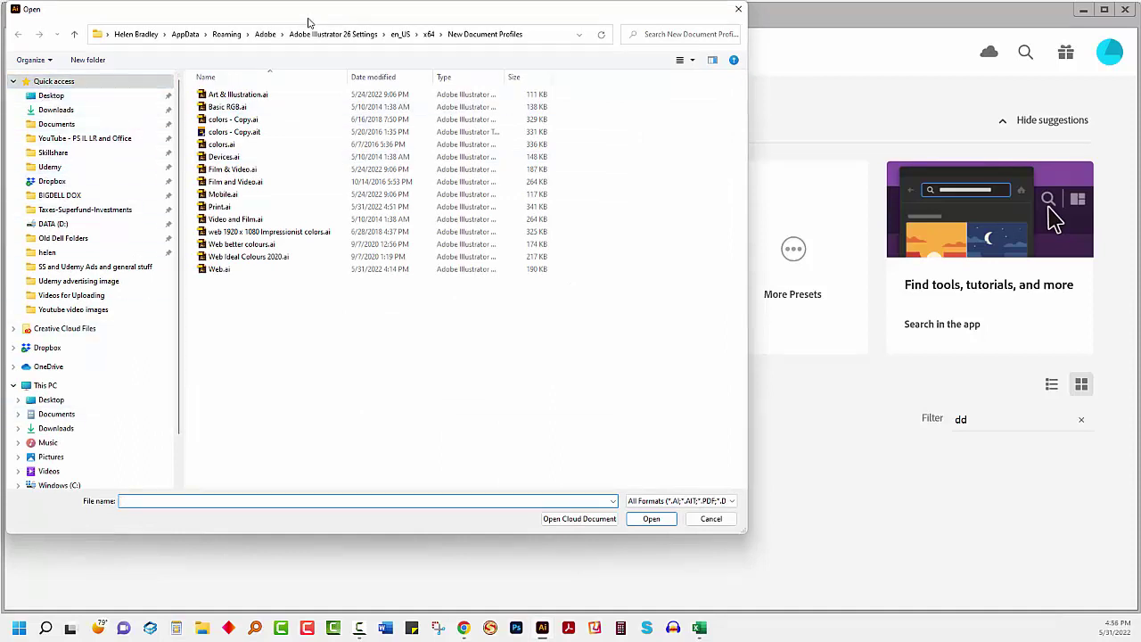
pyautogui.click(51, 96)
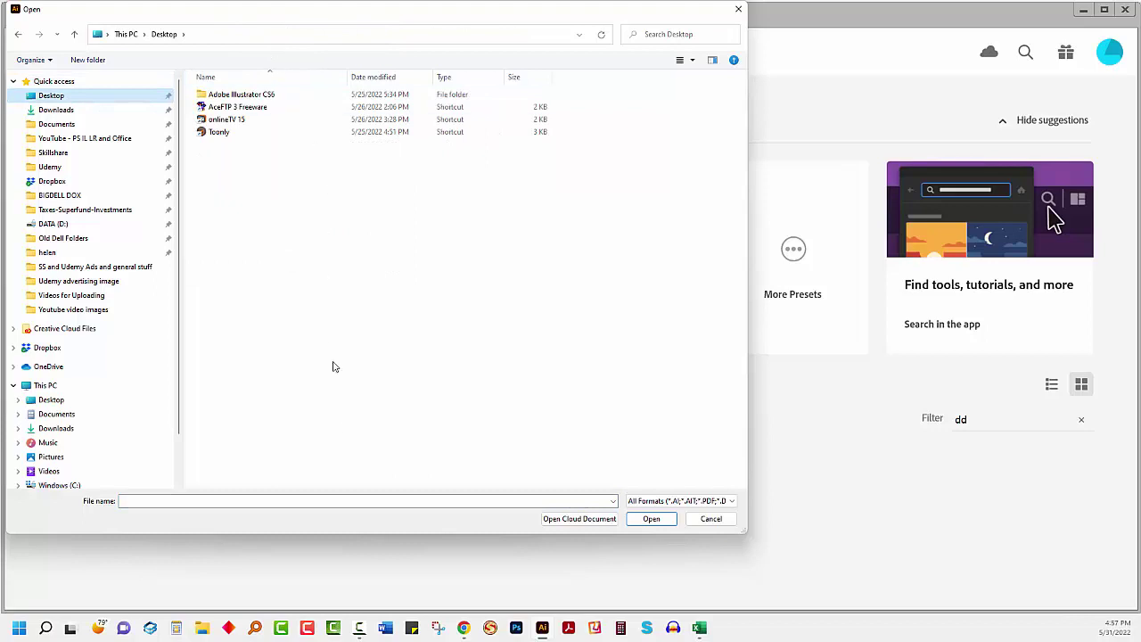
pyautogui.rightClick(351, 501)
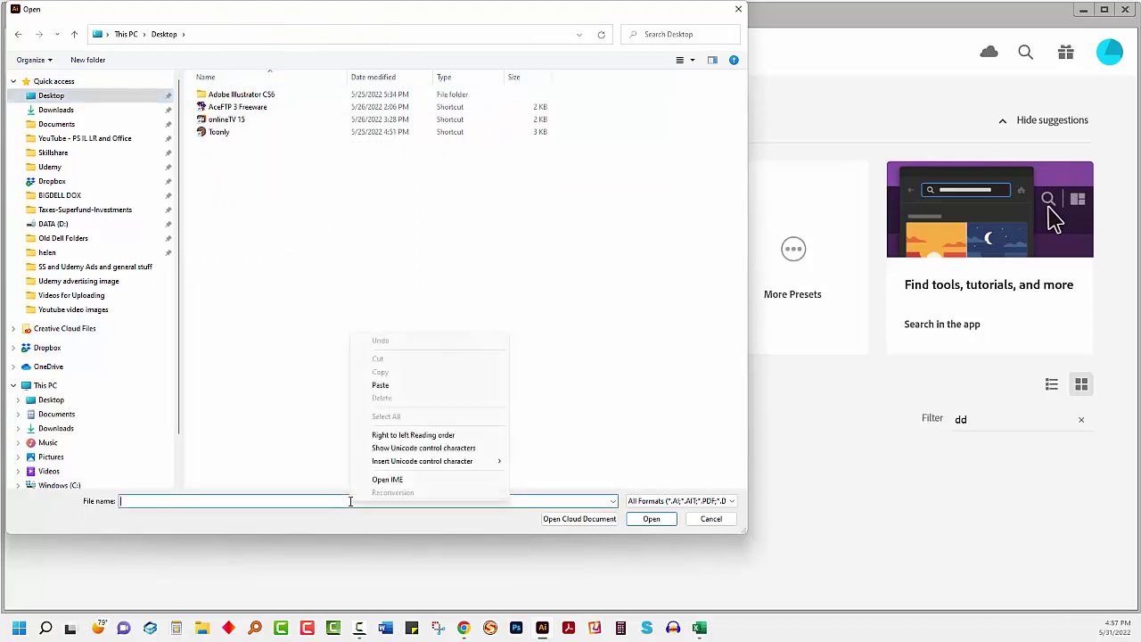
pyautogui.click(395, 387)
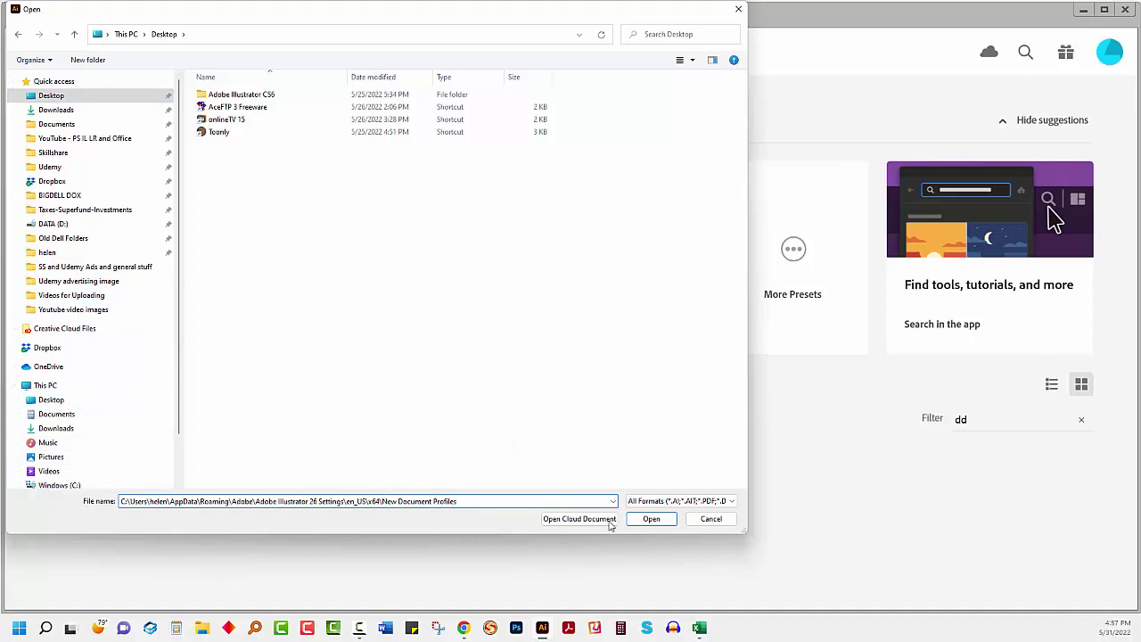
pyautogui.click(652, 519)
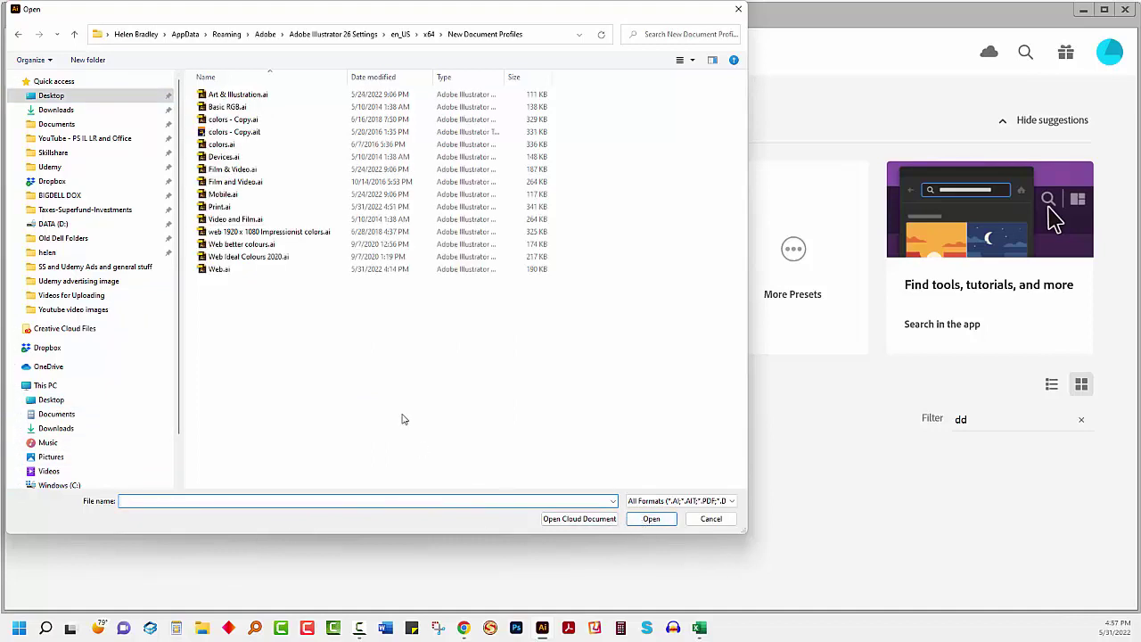
pyautogui.click(251, 98)
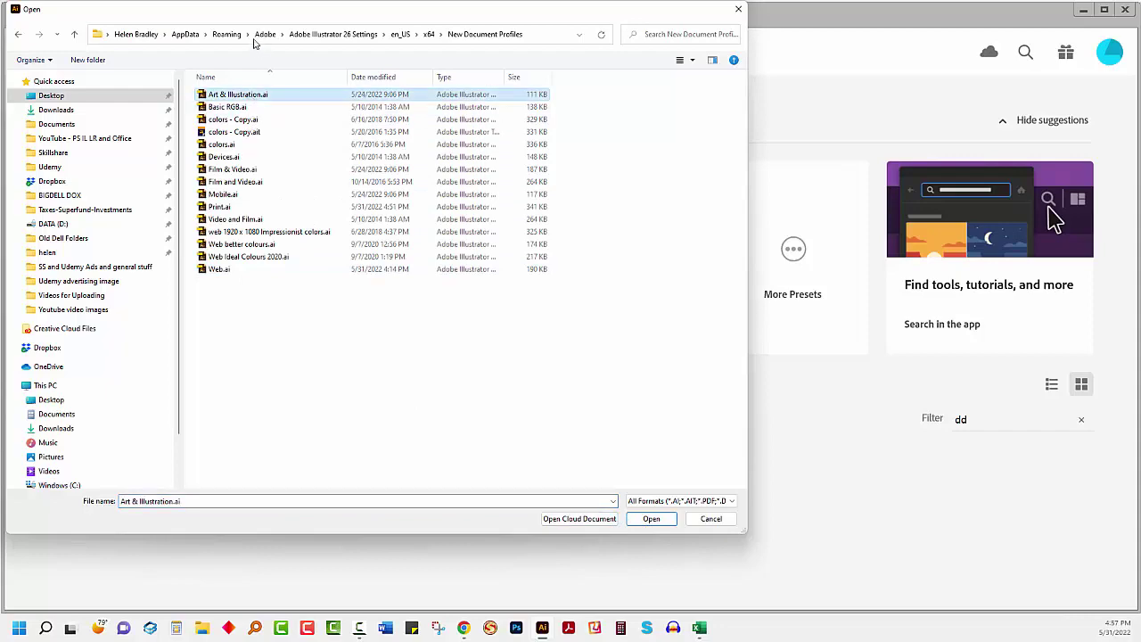
pyautogui.moveTo(241, 12); pyautogui.dragTo(438, 77)
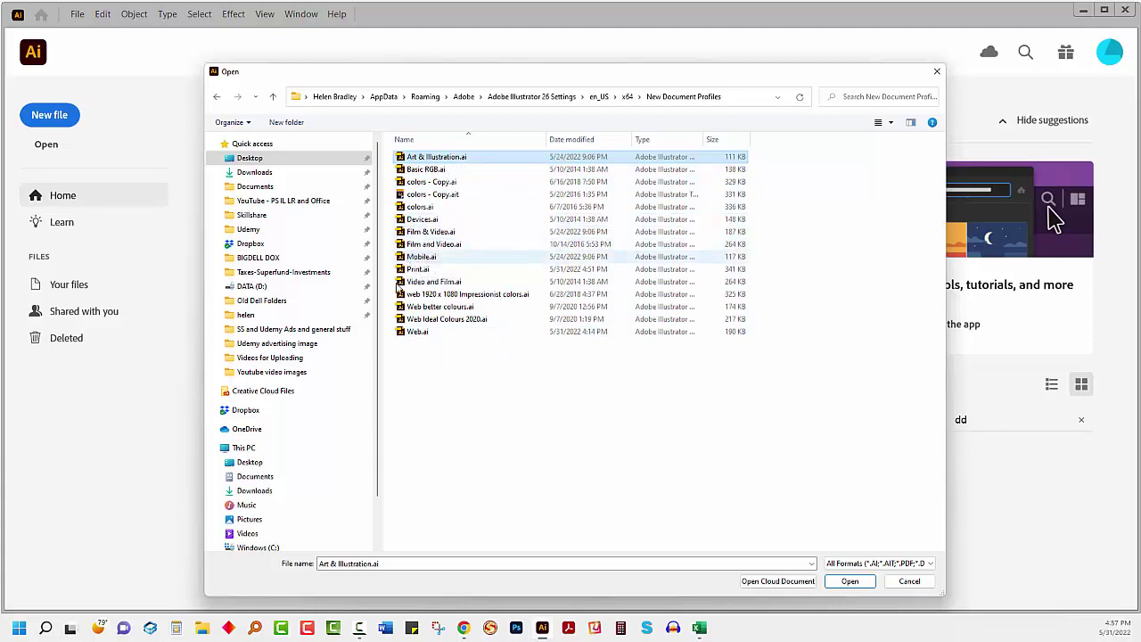
pyautogui.moveTo(370, 75); pyautogui.dragTo(520, 58)
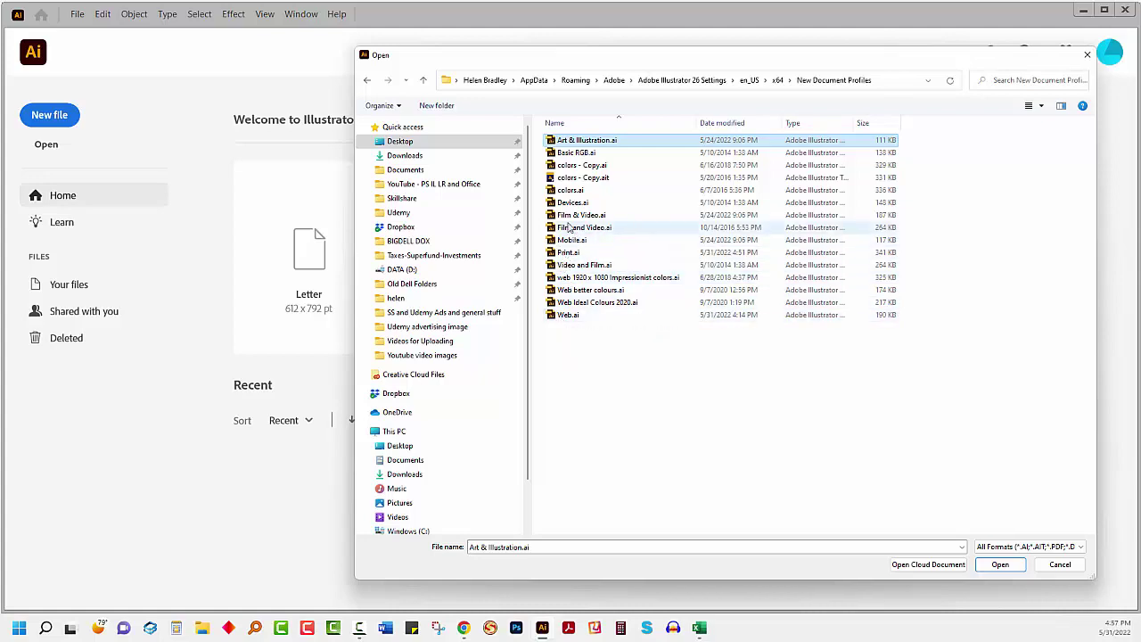
pyautogui.click(1002, 565)
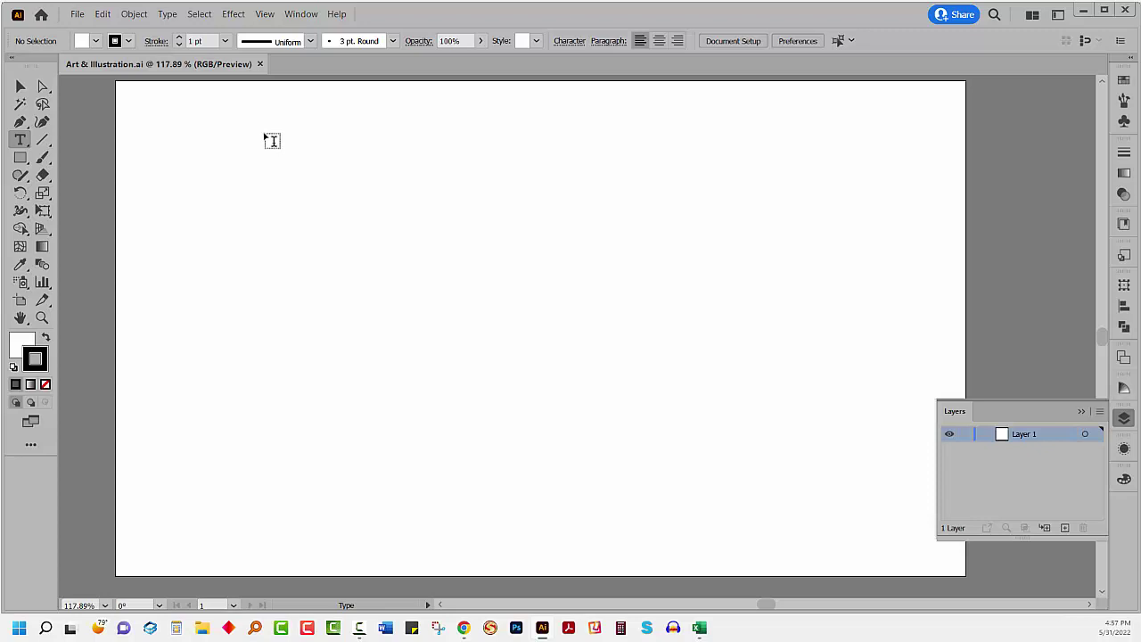
# - Show the Character Styles panel from Window > Type
pyautogui.click(304, 15)
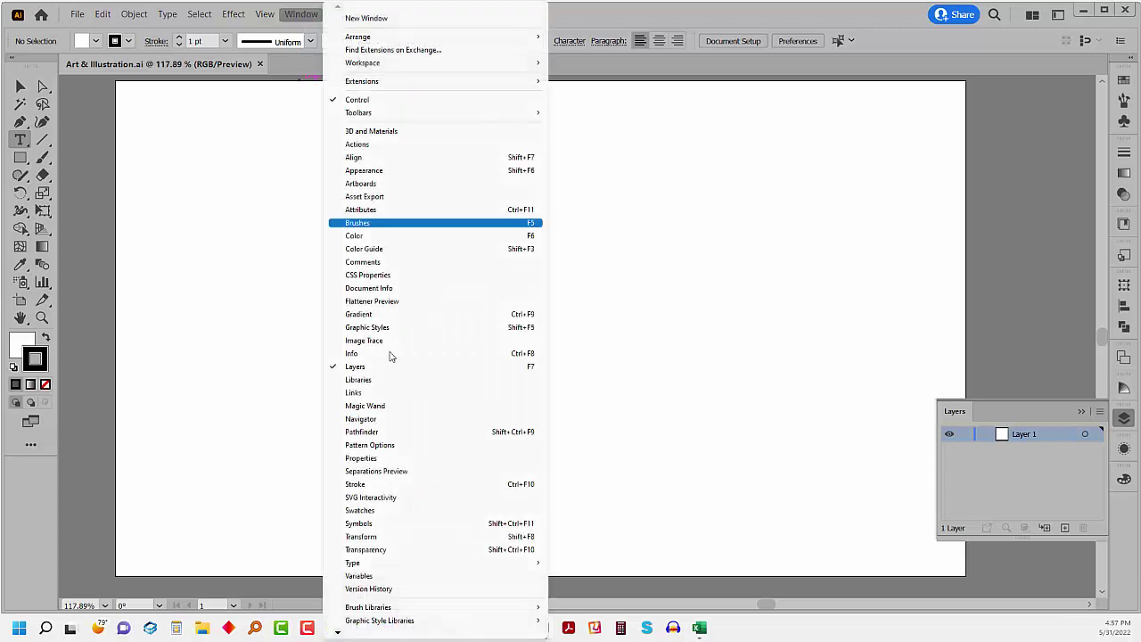
pyautogui.moveTo(407, 567)
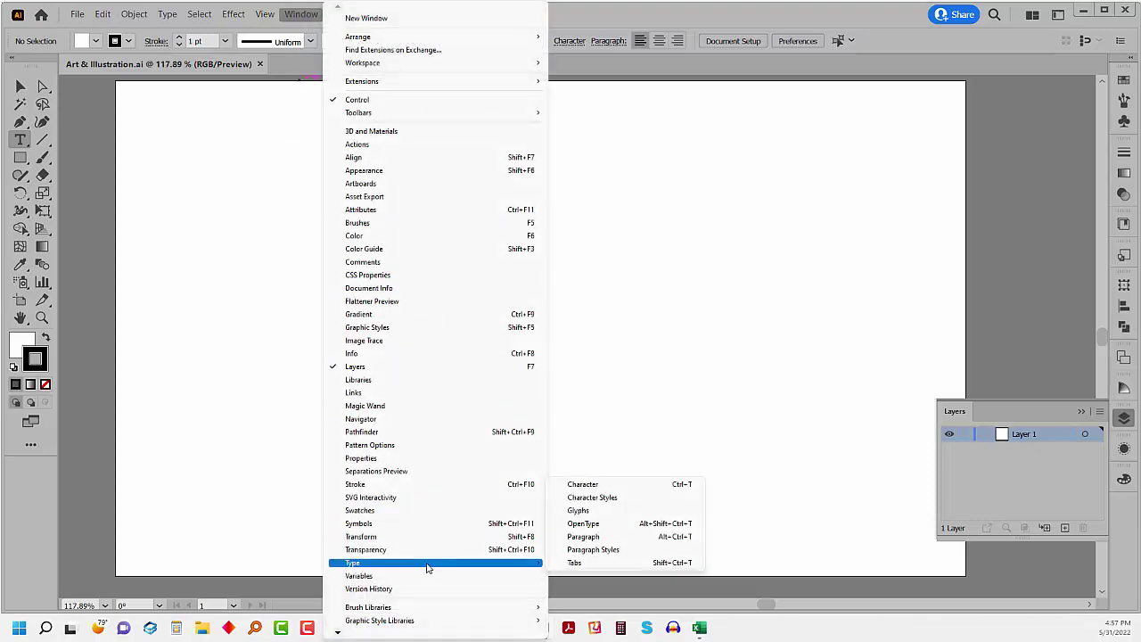
pyautogui.click(594, 498)
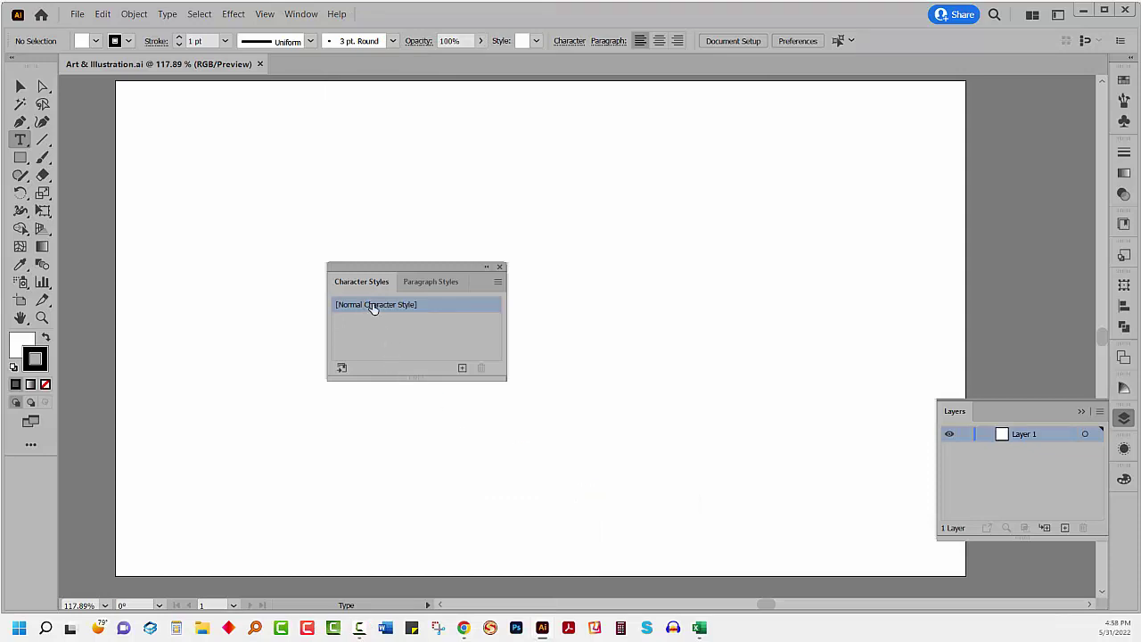
# - Set the [Normal Character Style] to Calibri Regular at 100 pt in Basic Character Formats
pyautogui.doubleClick(374, 308)
pyautogui.click(450, 249)
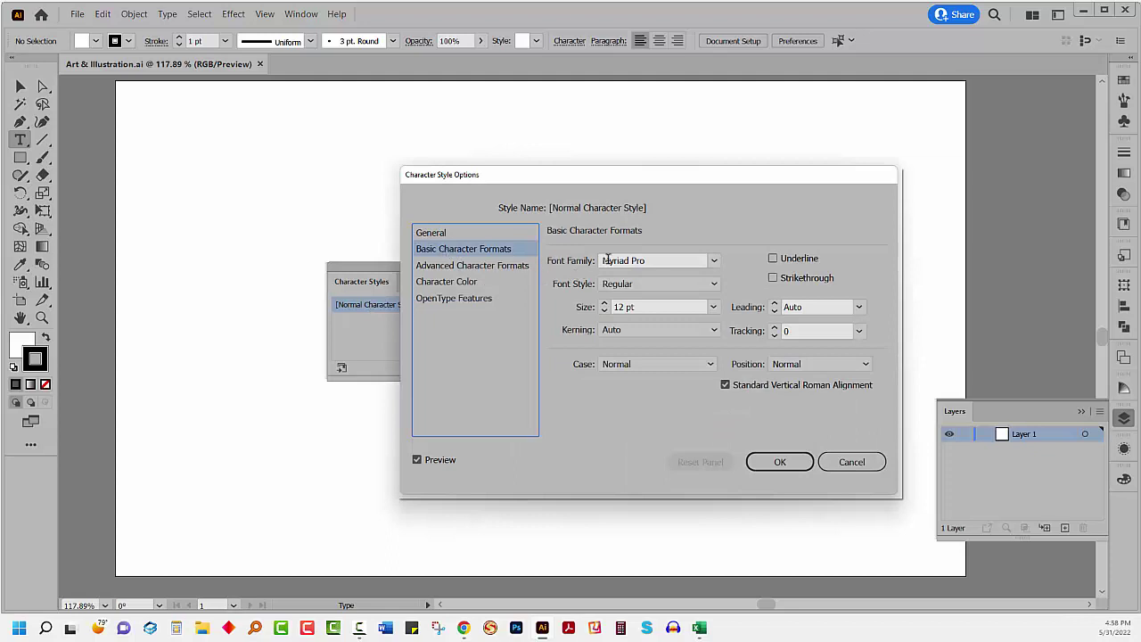
pyautogui.moveTo(644, 307); pyautogui.dragTo(590, 305)
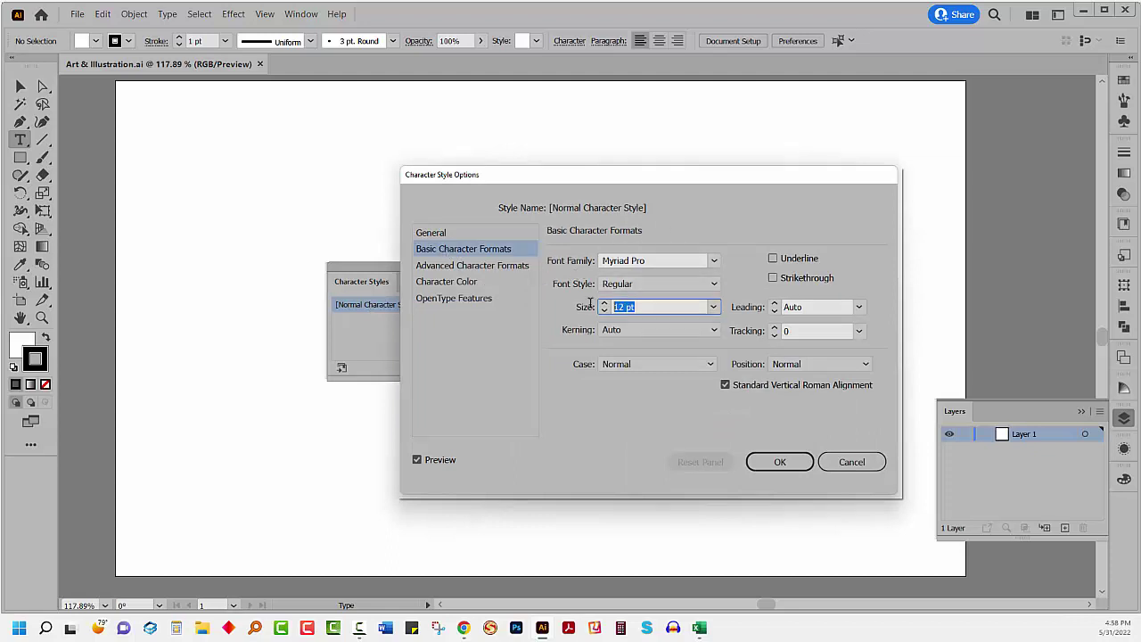
pyautogui.write('100')
pyautogui.press('Tab')
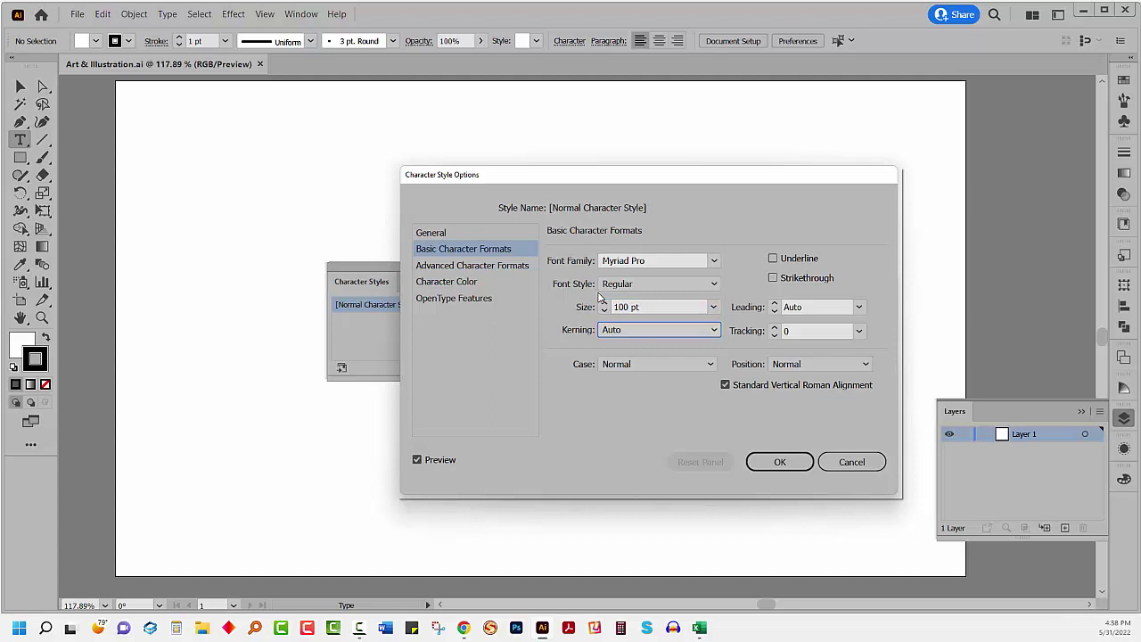
pyautogui.click(655, 261)
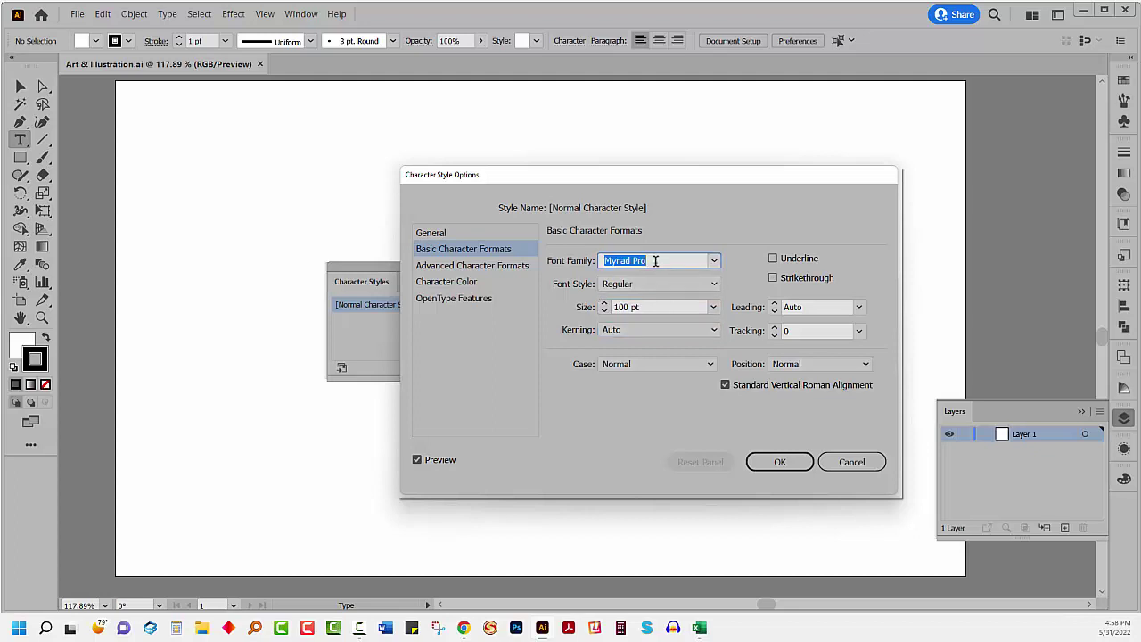
pyautogui.write('Calibri')
pyautogui.press('Tab')
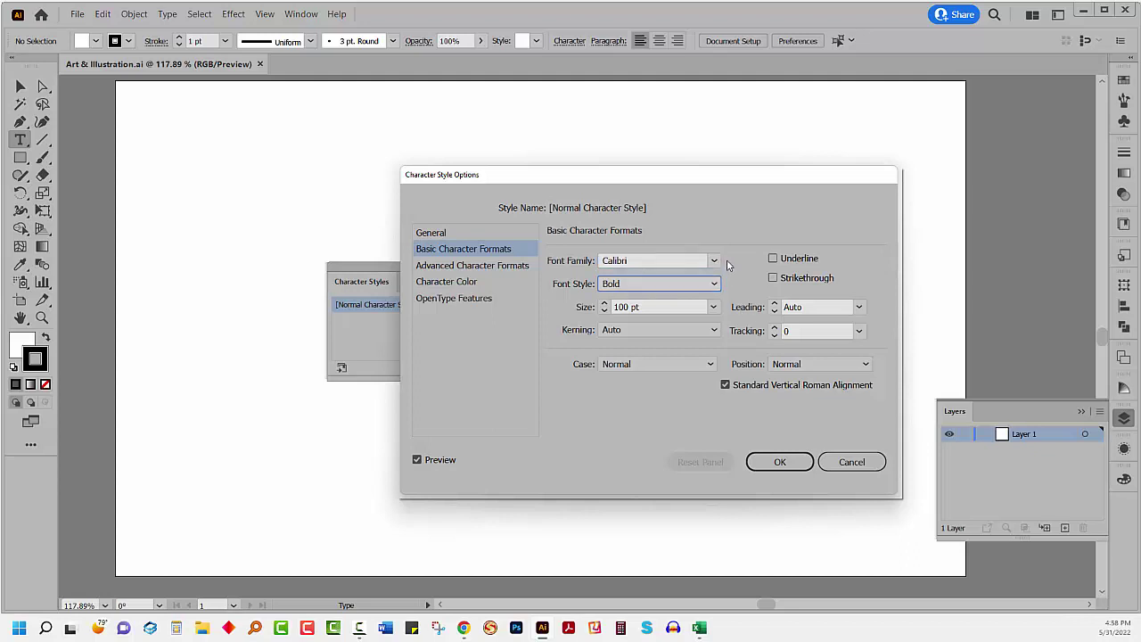
pyautogui.click(672, 283)
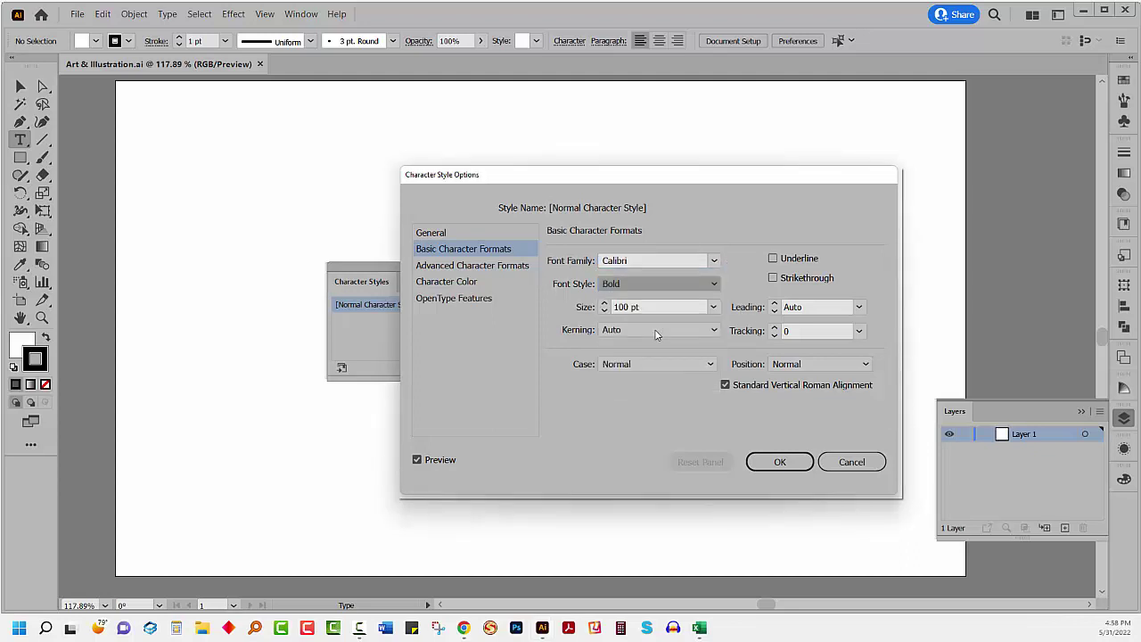
pyautogui.click(655, 332)
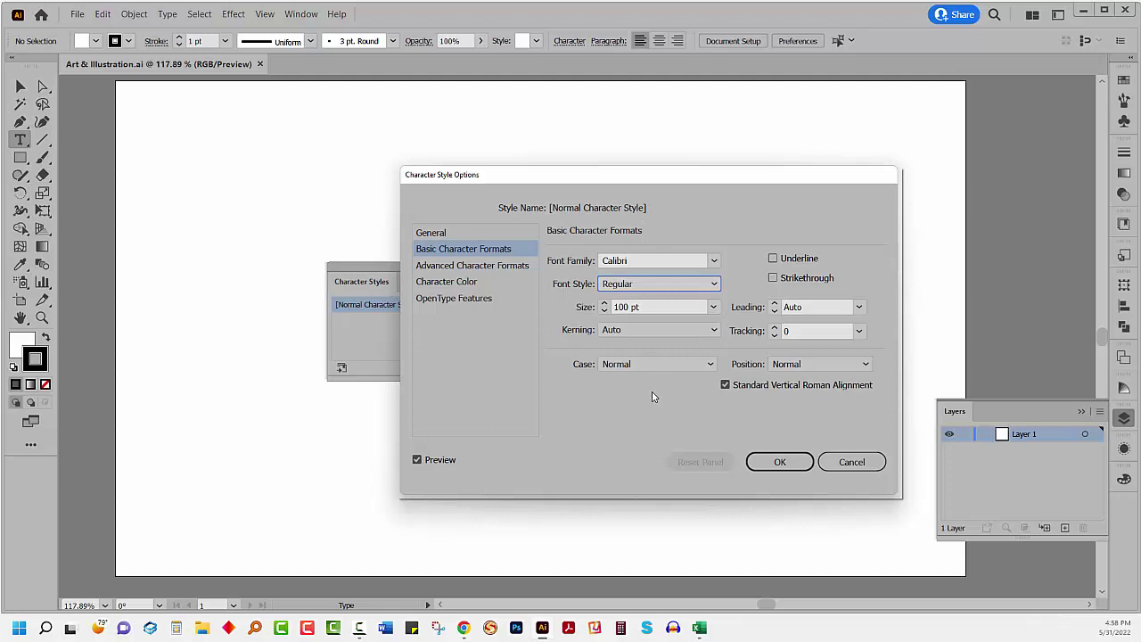
pyautogui.click(778, 462)
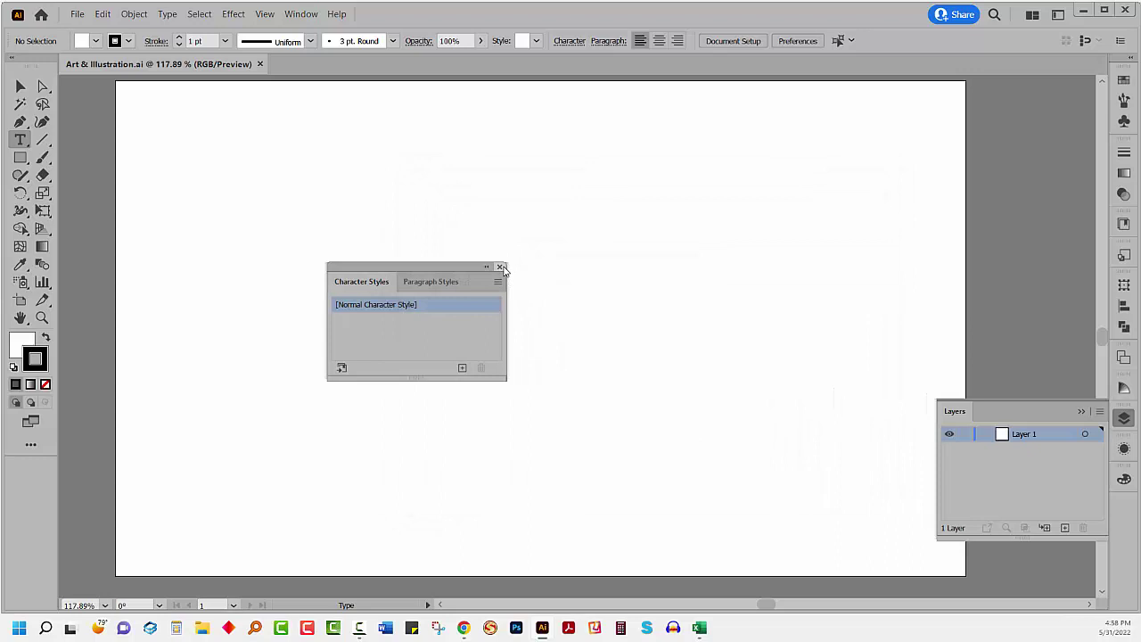
# - Close Character Styles, give the Layers panel a custom 40-pixel row size, and close Layers
pyautogui.click(500, 267)
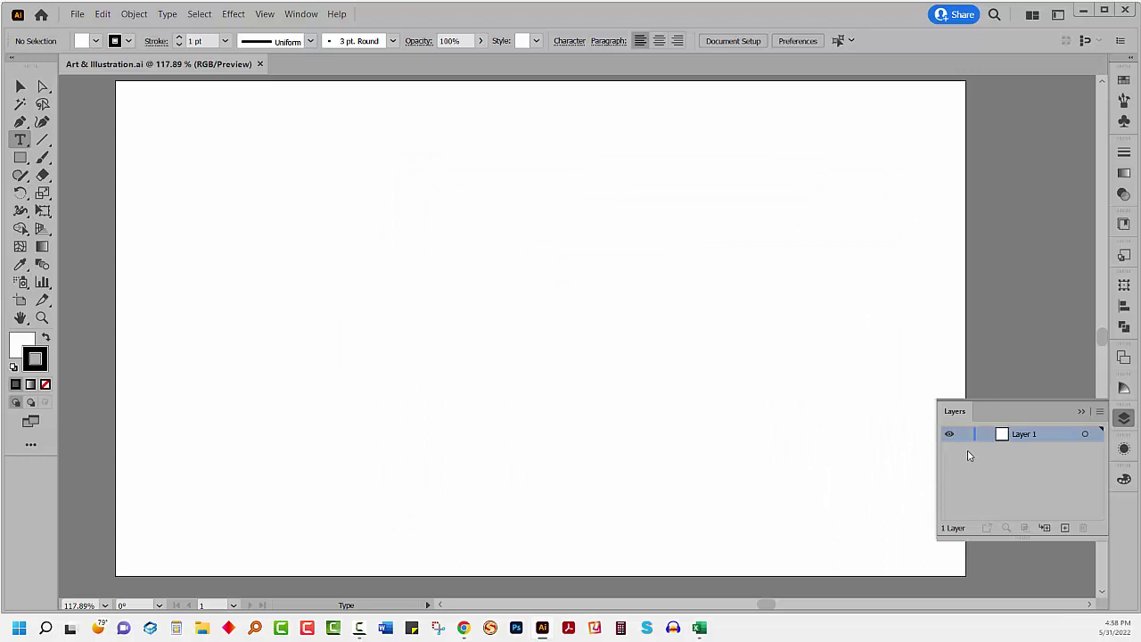
pyautogui.click(1097, 415)
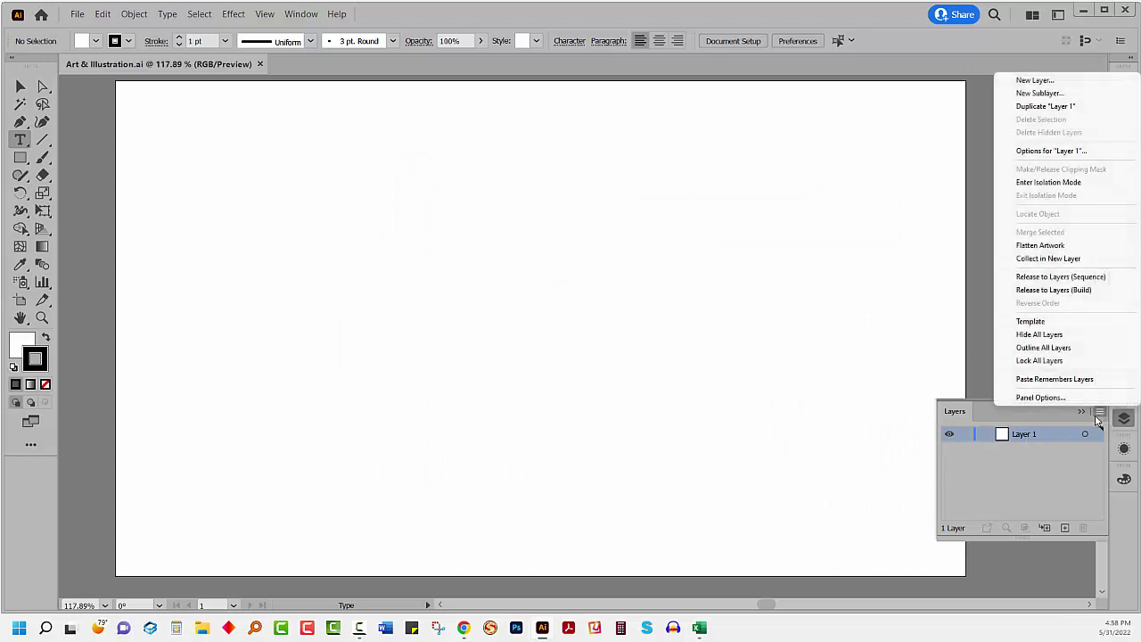
pyautogui.click(1039, 399)
pyautogui.click(510, 284)
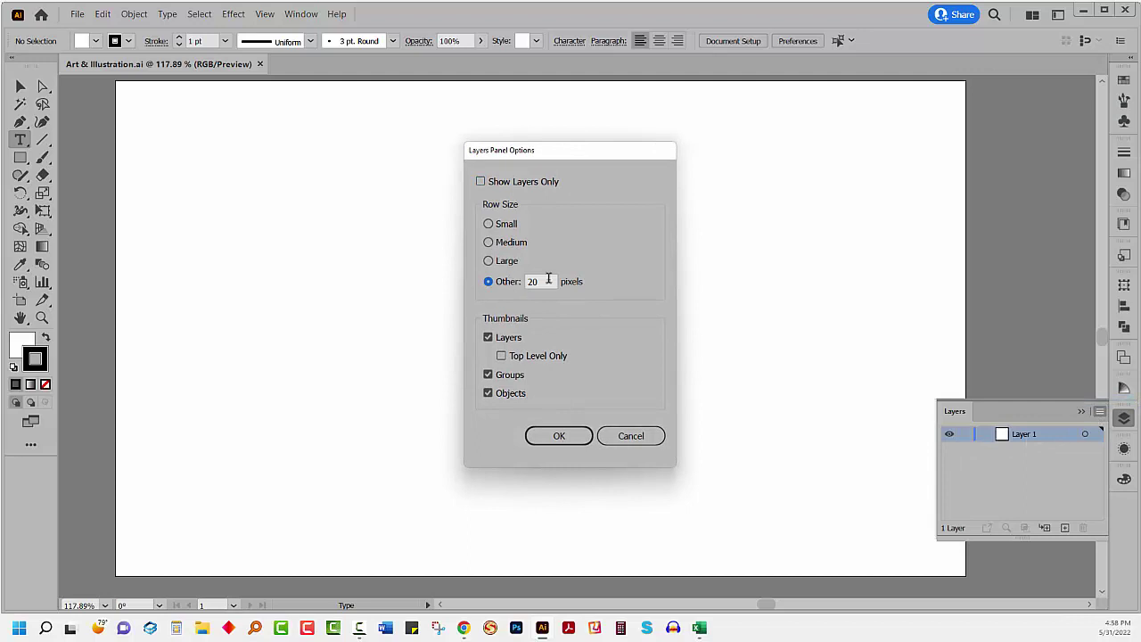
pyautogui.write('40')
pyautogui.click(558, 436)
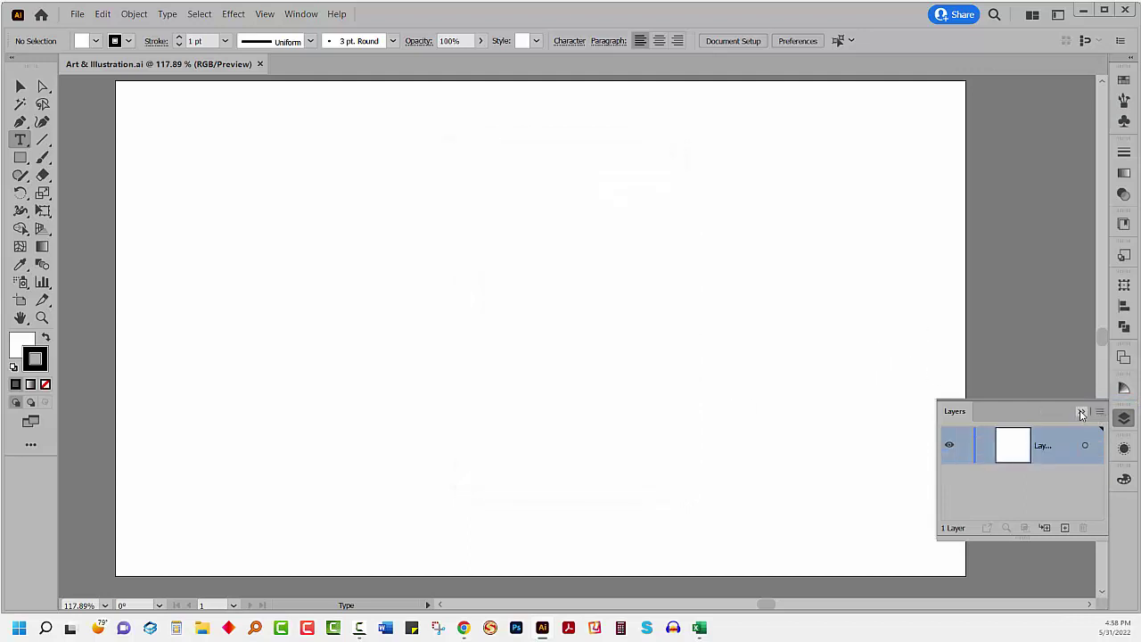
pyautogui.click(1081, 413)
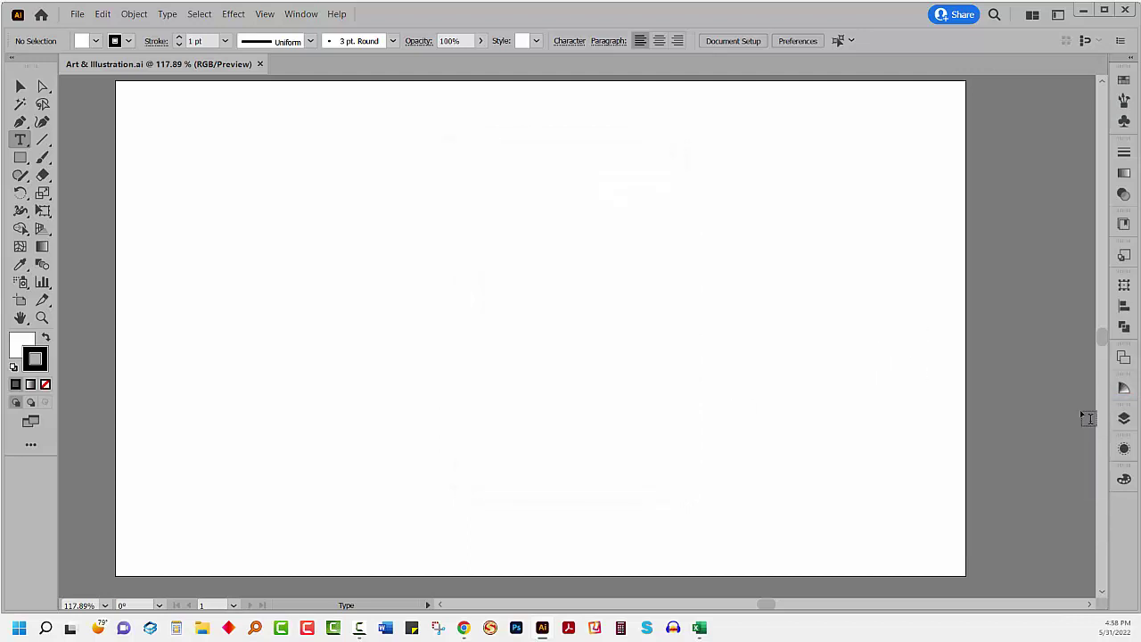
# - Save as Art & Illustration.ai in New Document Profiles, replacing the original with default Illustrator options
pyautogui.click(79, 14)
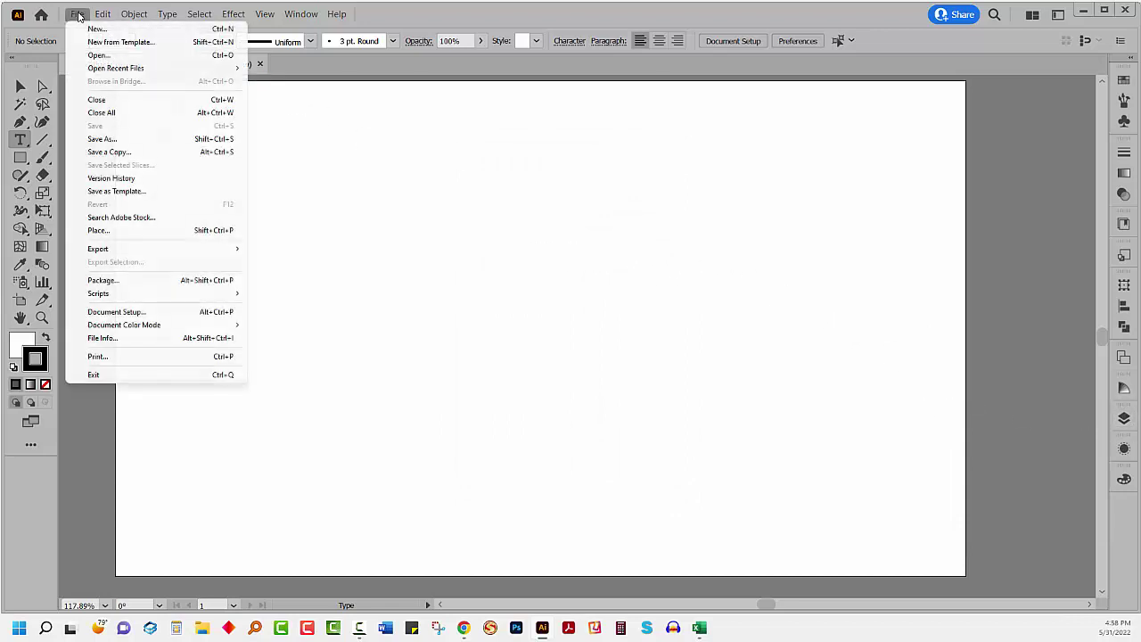
pyautogui.click(102, 140)
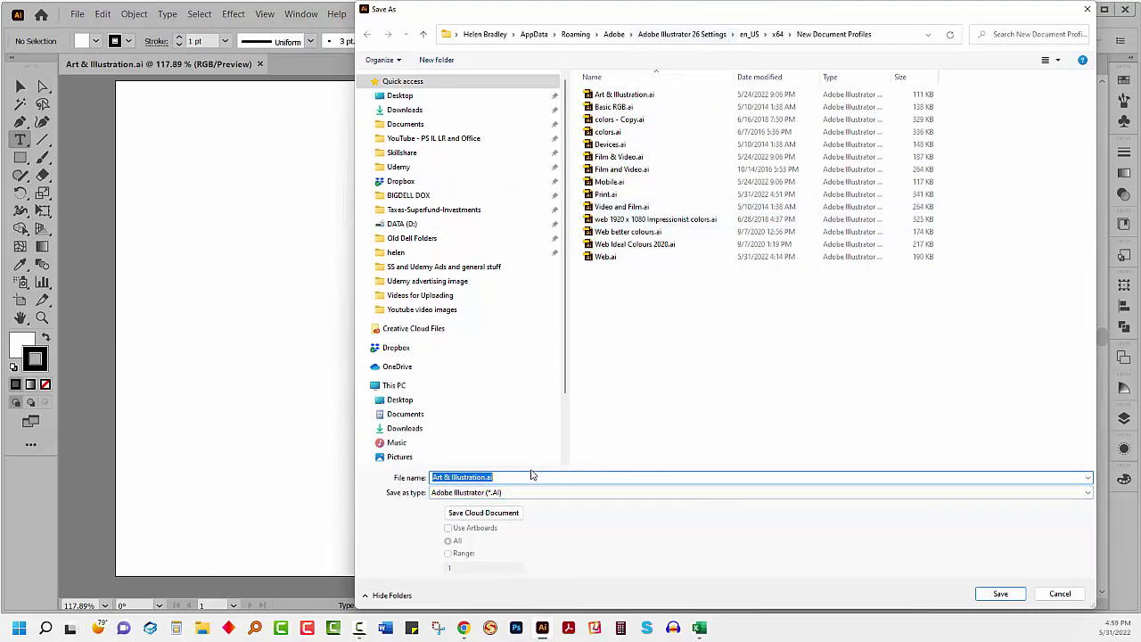
pyautogui.click(1006, 594)
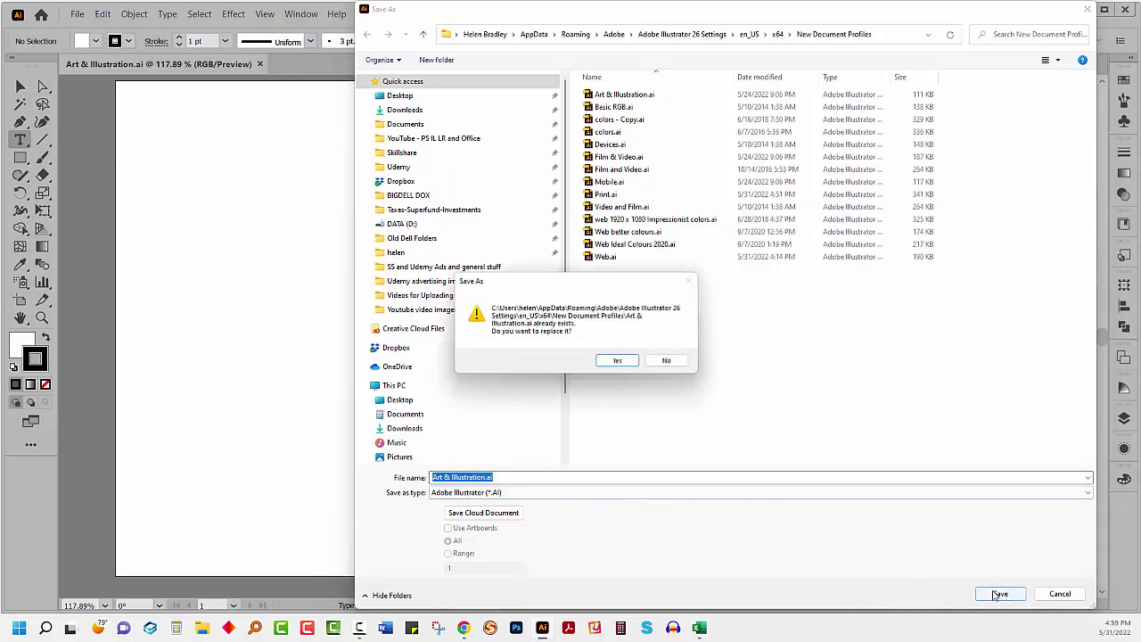
pyautogui.click(618, 362)
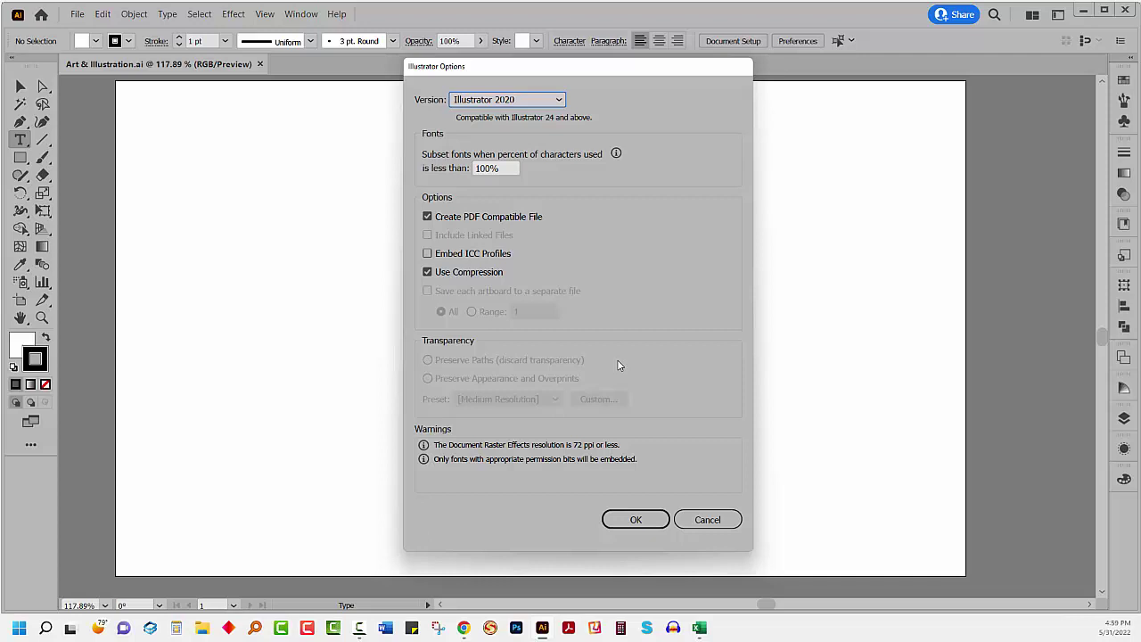
pyautogui.click(636, 521)
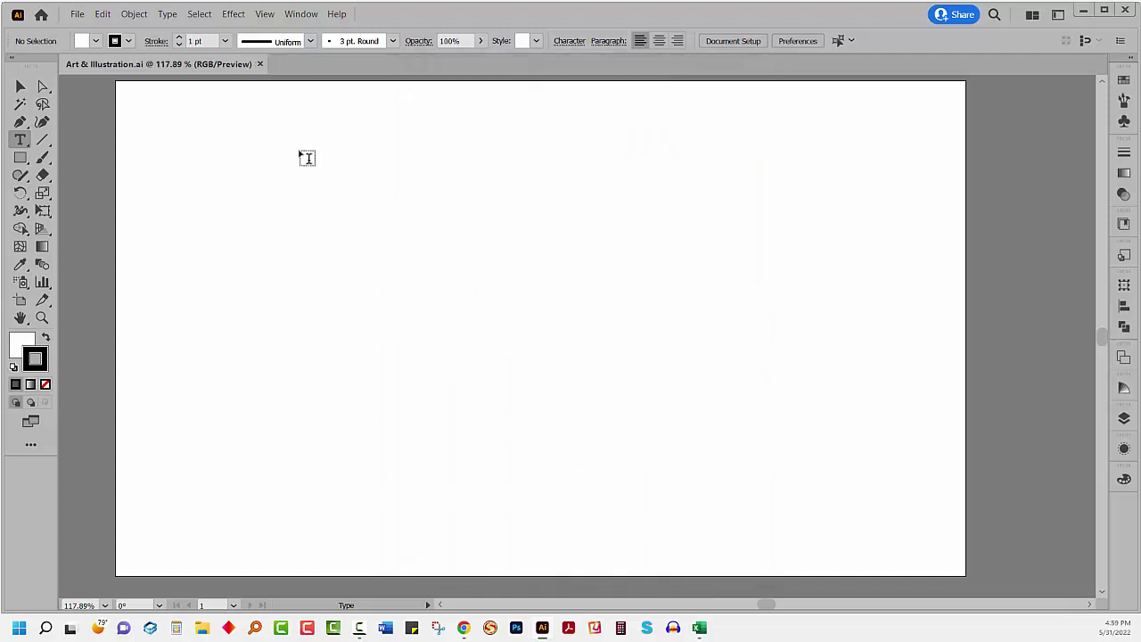
# - Close Art & Illustration.ai and create Untitled-1 from the 1296 x 1728 pt Poster preset
pyautogui.click(259, 64)
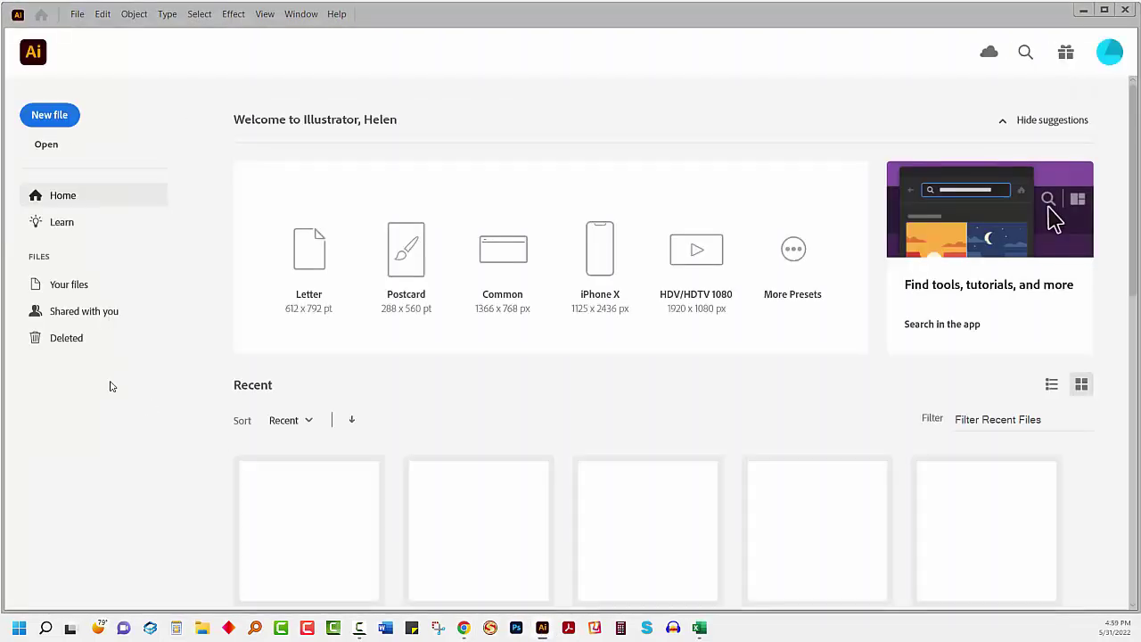
pyautogui.click(41, 119)
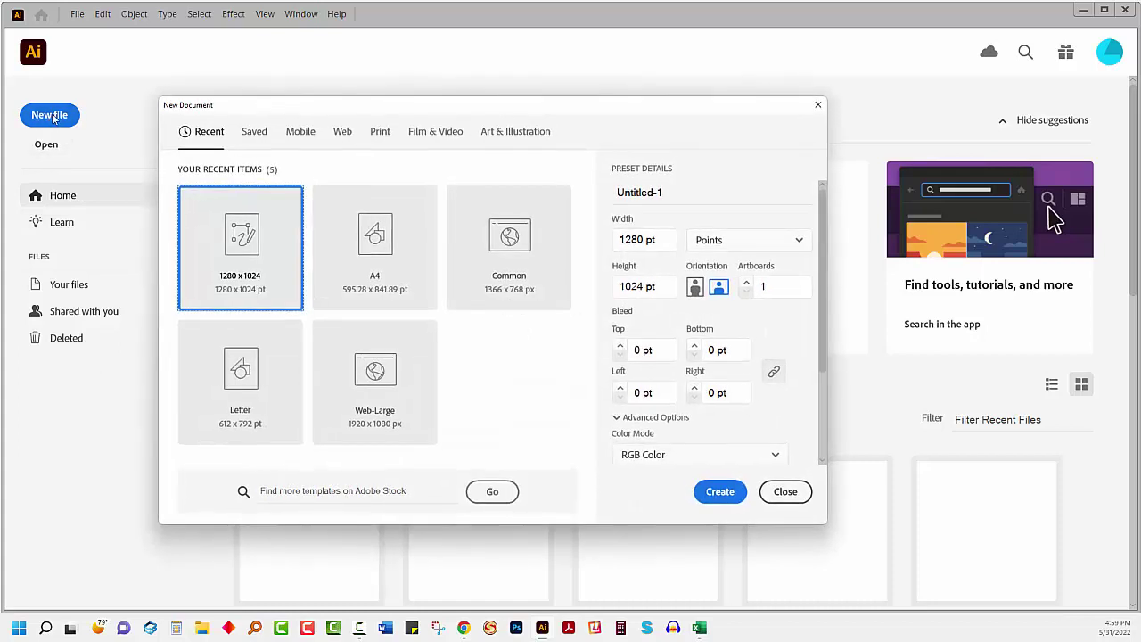
pyautogui.click(526, 134)
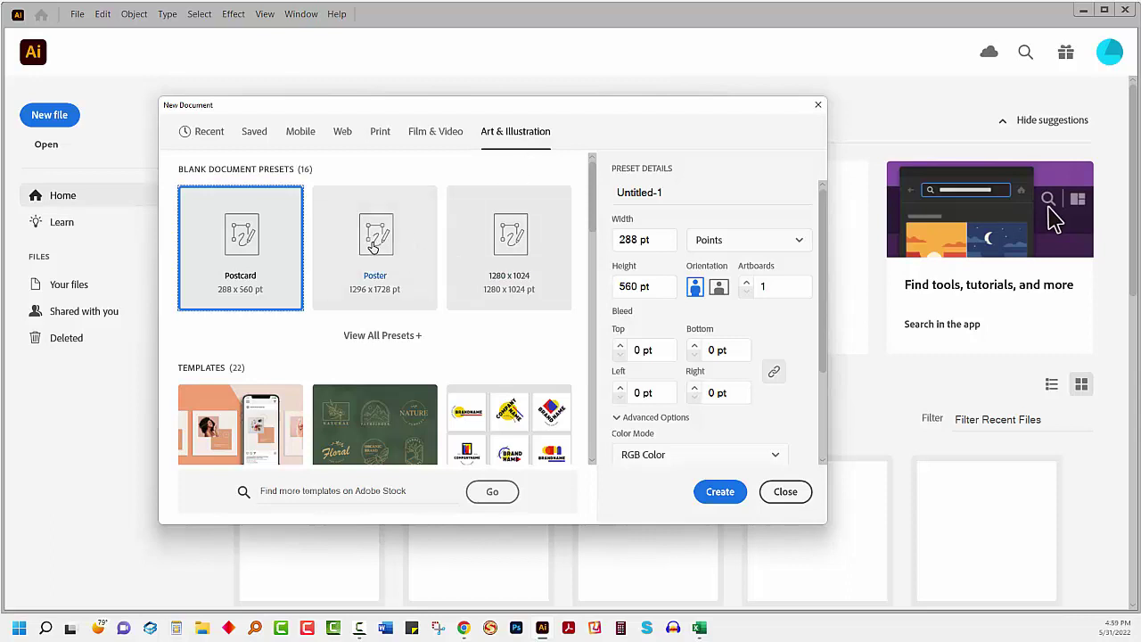
pyautogui.click(390, 267)
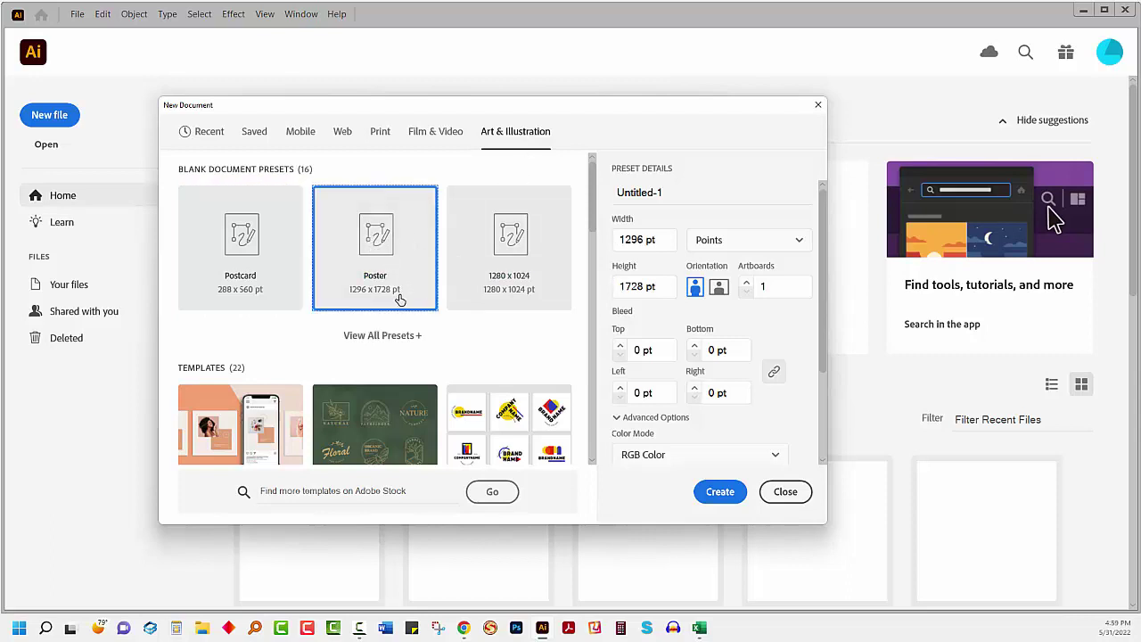
pyautogui.click(720, 493)
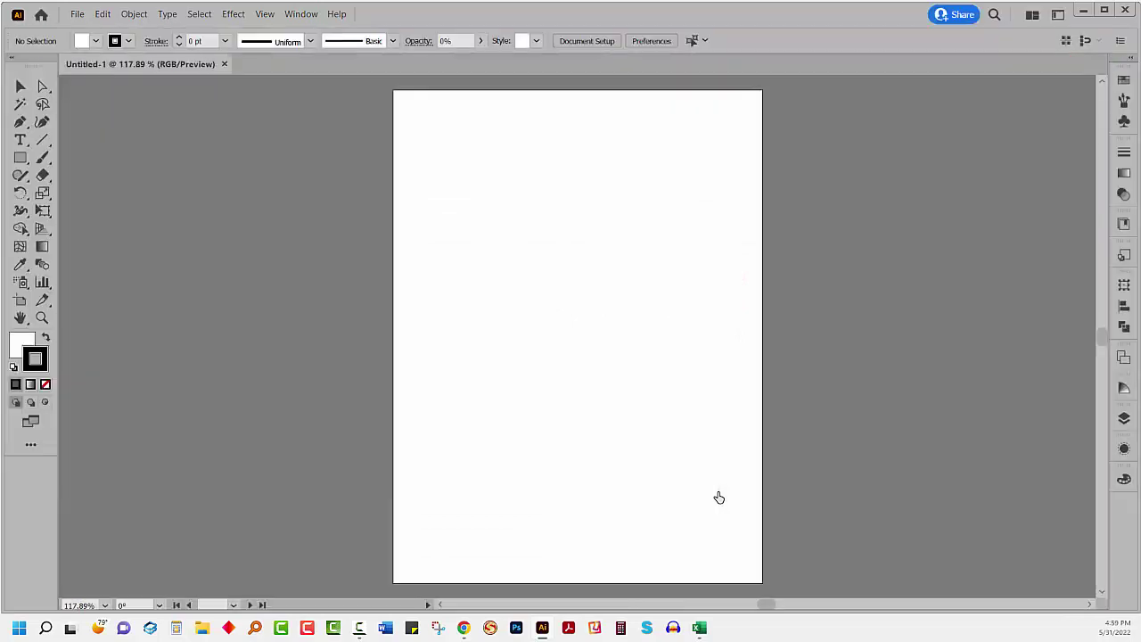
pyautogui.click(1124, 418)
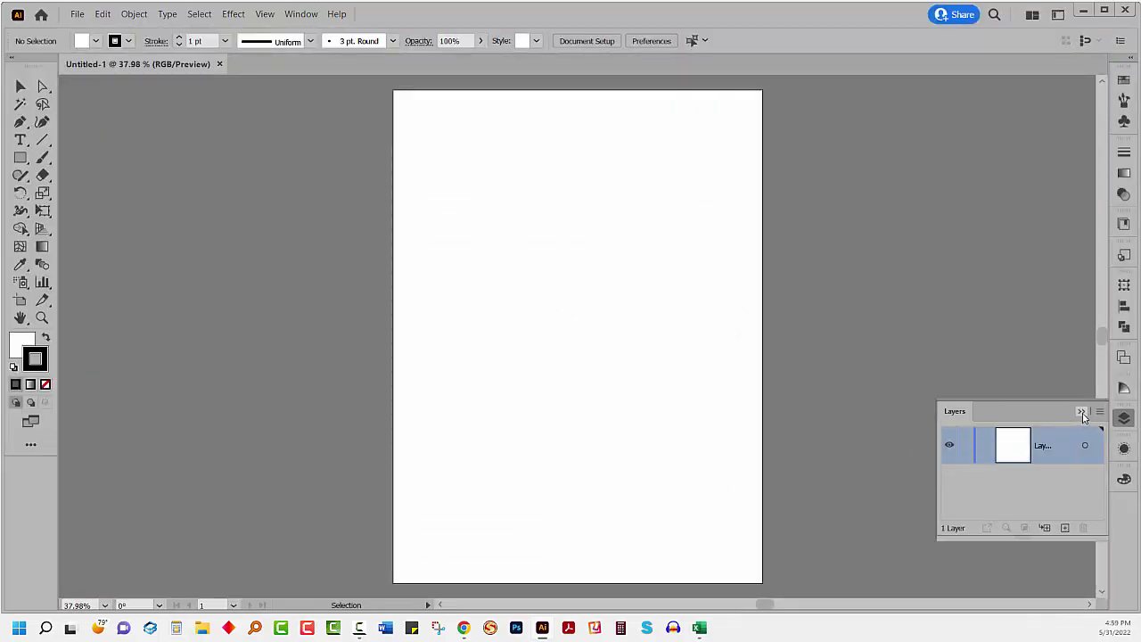
pyautogui.click(20, 139)
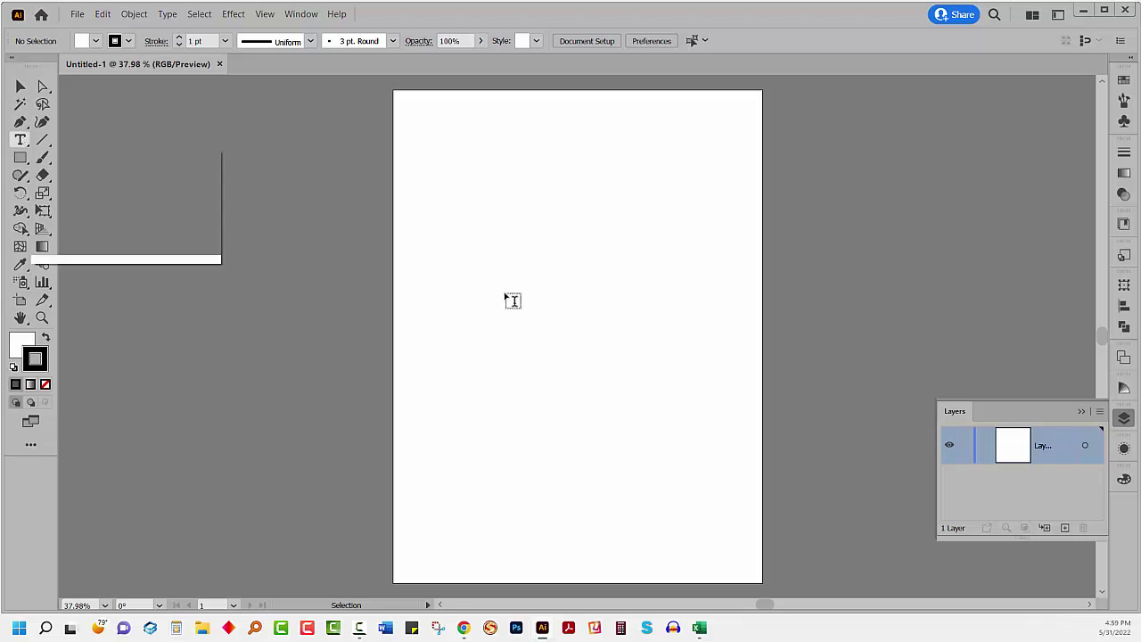
pyautogui.click(445, 281)
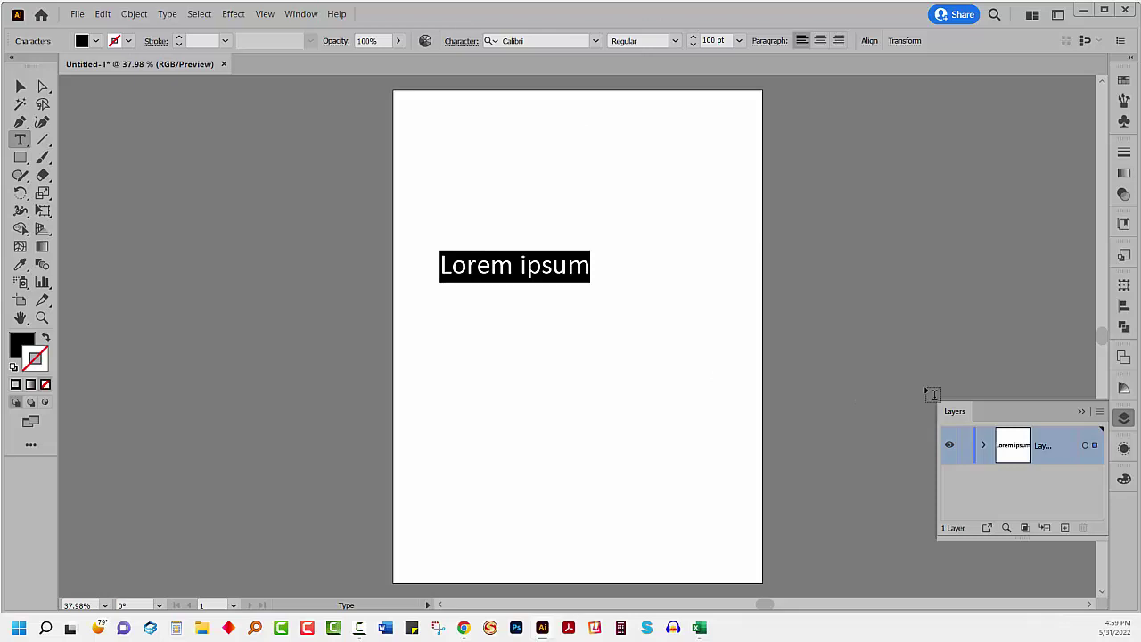
pyautogui.click(1083, 413)
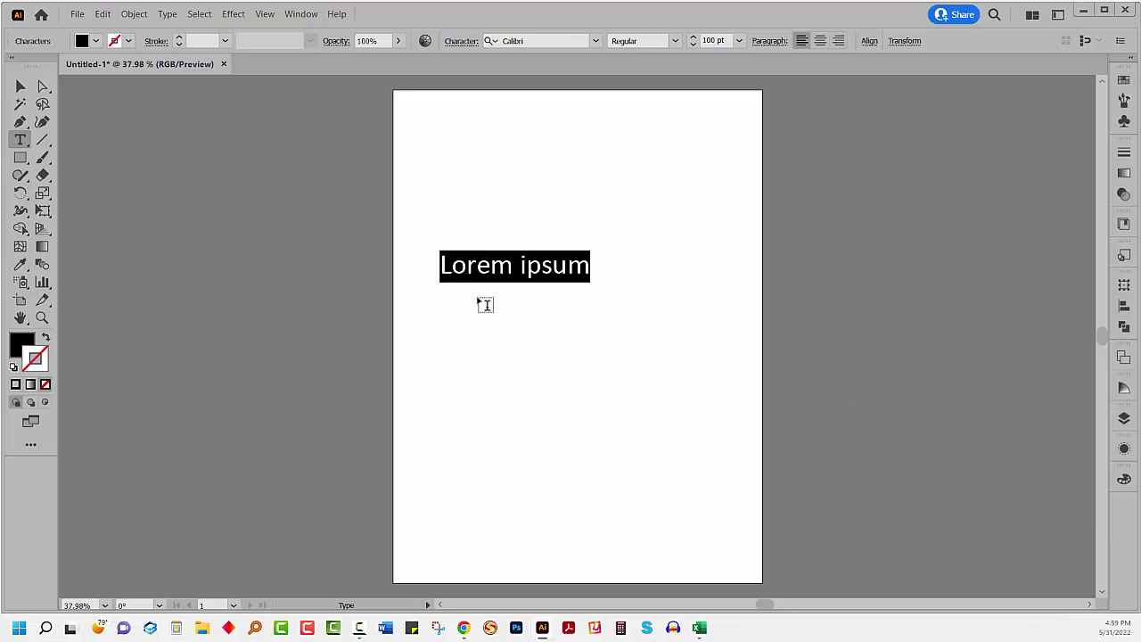
pyautogui.click(19, 86)
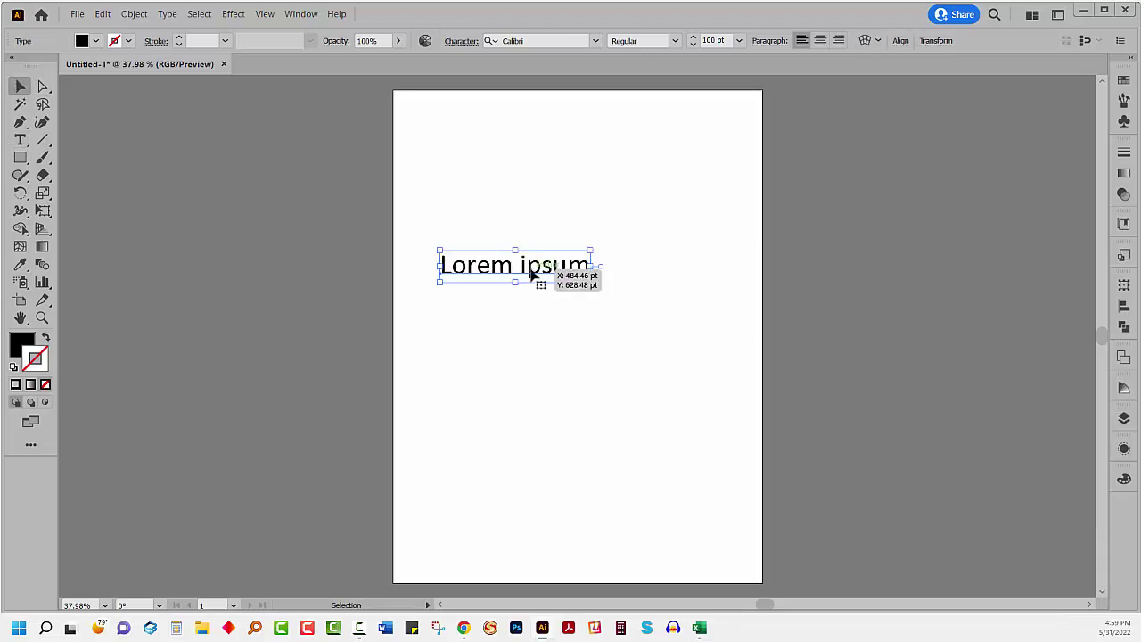
pyautogui.press('Delete')
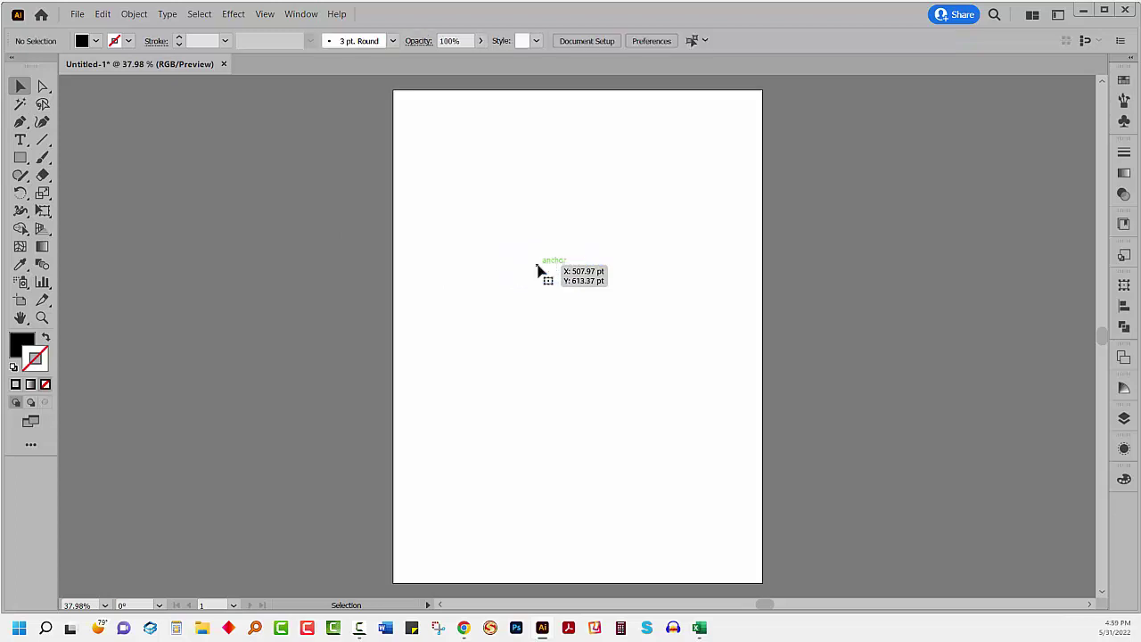
# - Start a new document and browse the Mobile, Web and Print presets, ending on Film & Video (HDV 720, 1280 x 720 px)
pyautogui.click(78, 14)
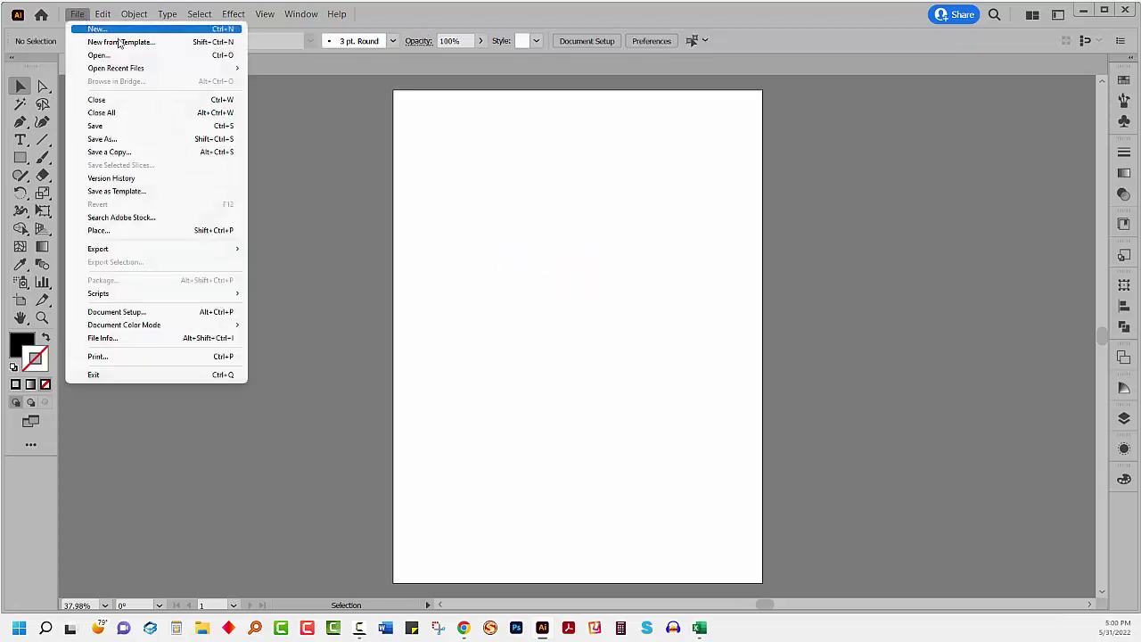
pyautogui.click(90, 30)
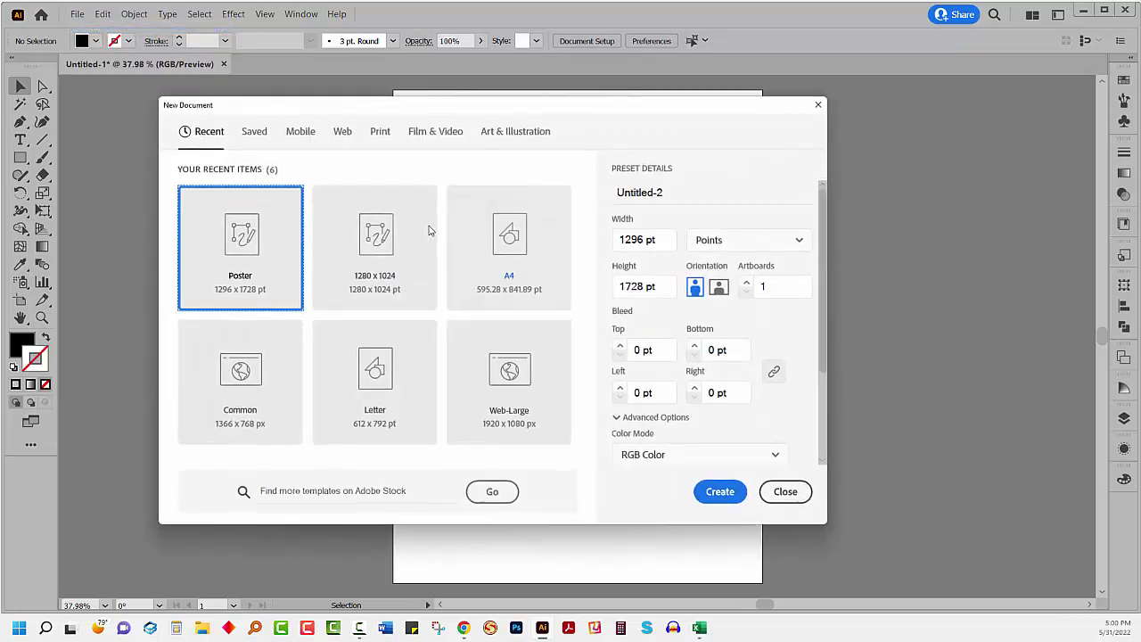
pyautogui.click(303, 134)
pyautogui.click(342, 134)
pyautogui.click(381, 133)
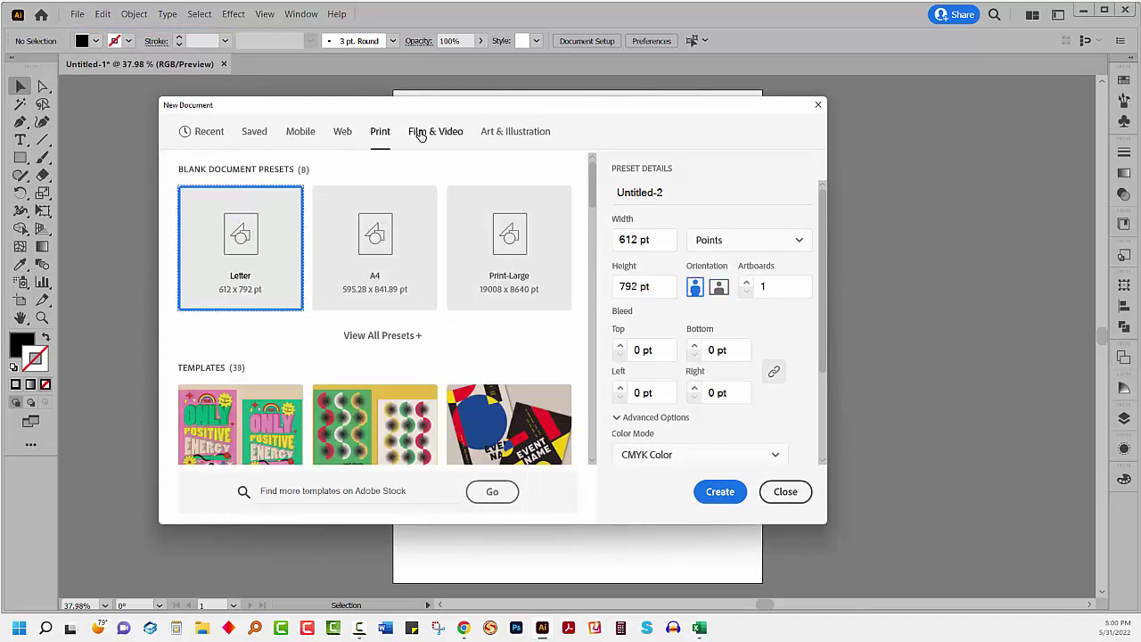
pyautogui.click(435, 133)
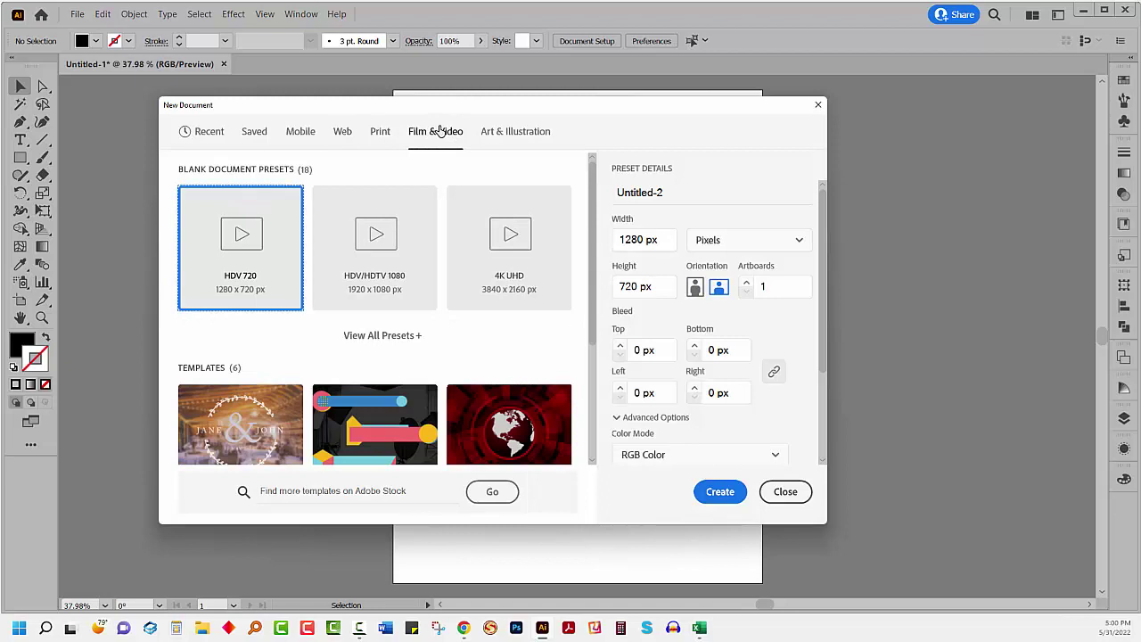